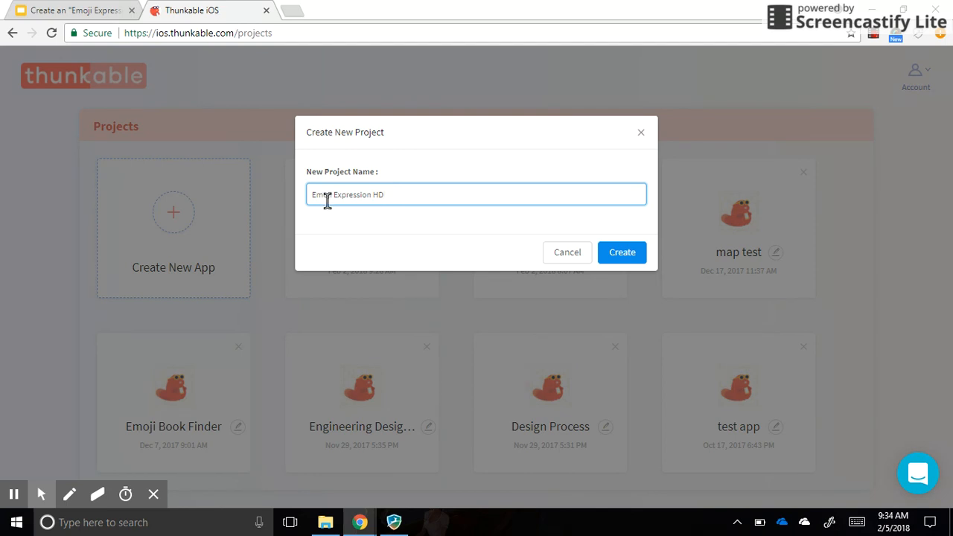
Create the project Emoji Expression HD, open it and show the properties of Screen1.
click(636, 253)
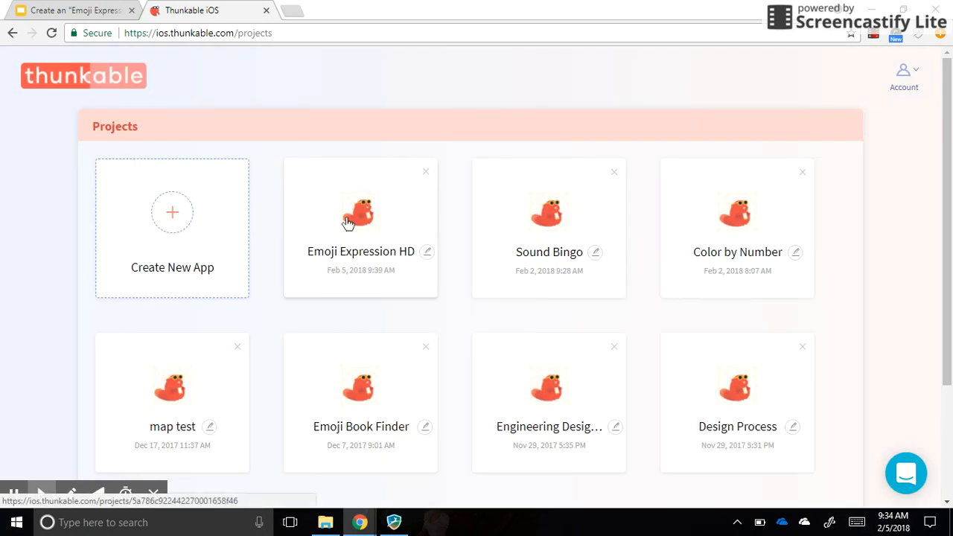
click(348, 222)
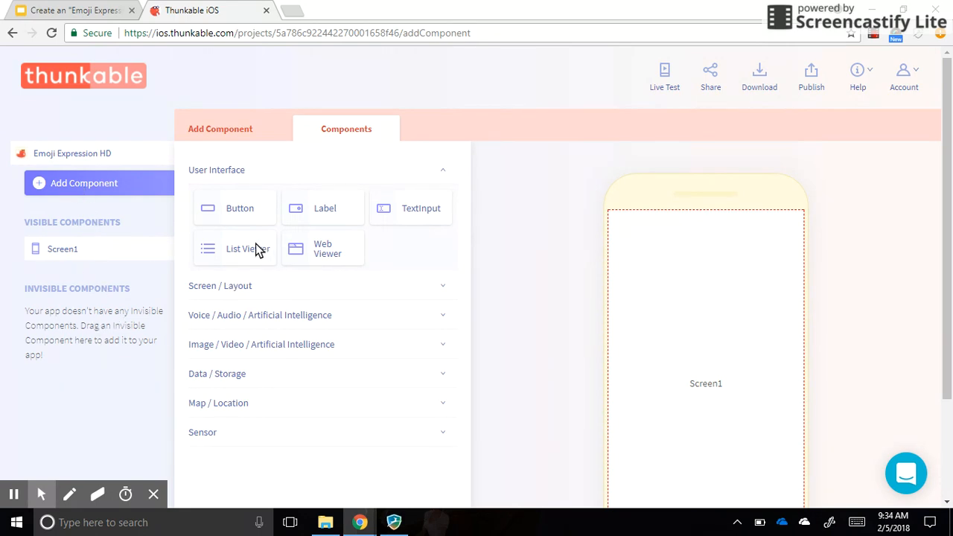
click(250, 175)
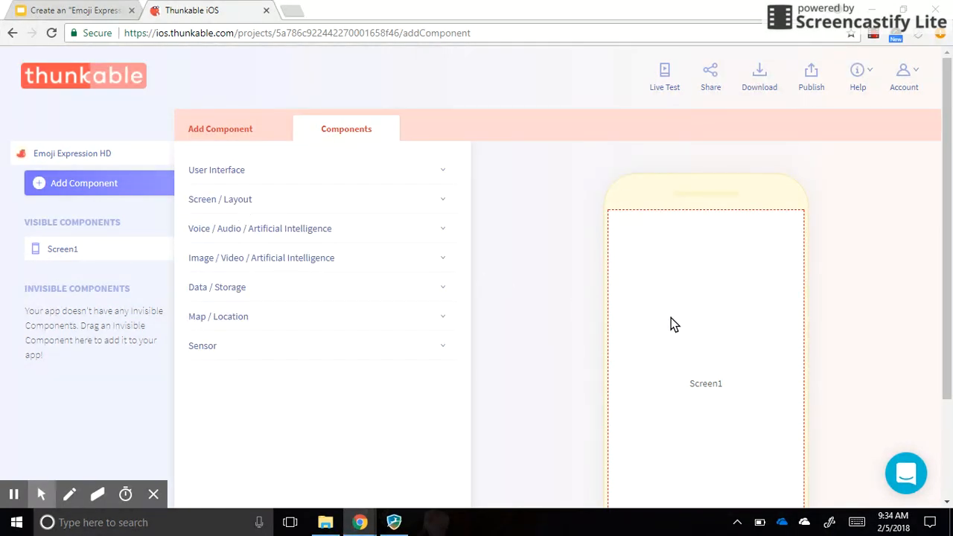
click(89, 250)
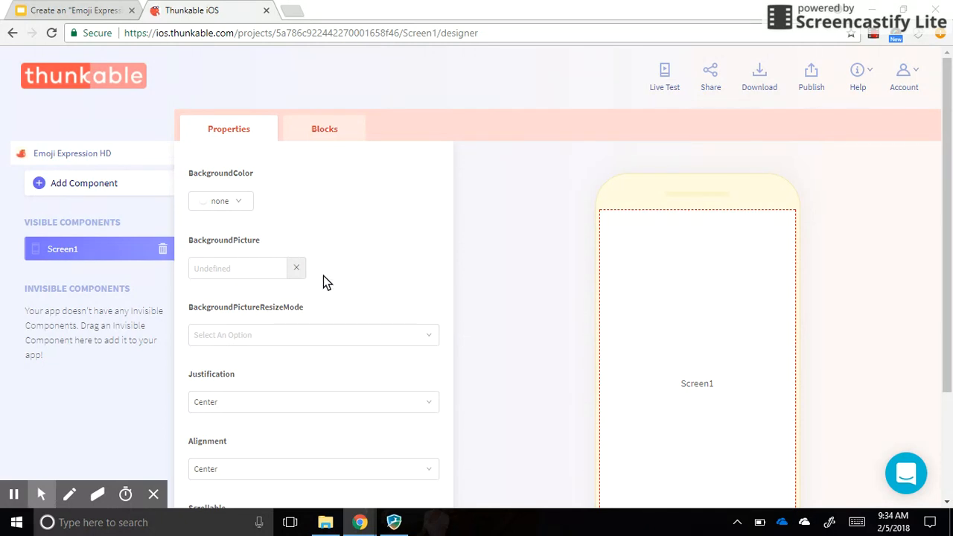
Switch to the presentation to check the App Planning Worksheet sketch for the first screen, and return to the app project.
click(78, 10)
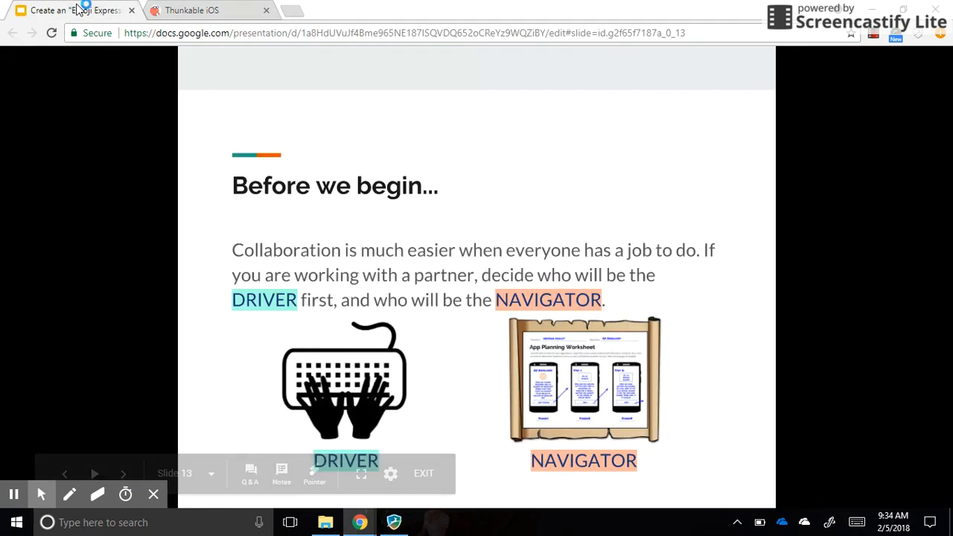
key(Right)
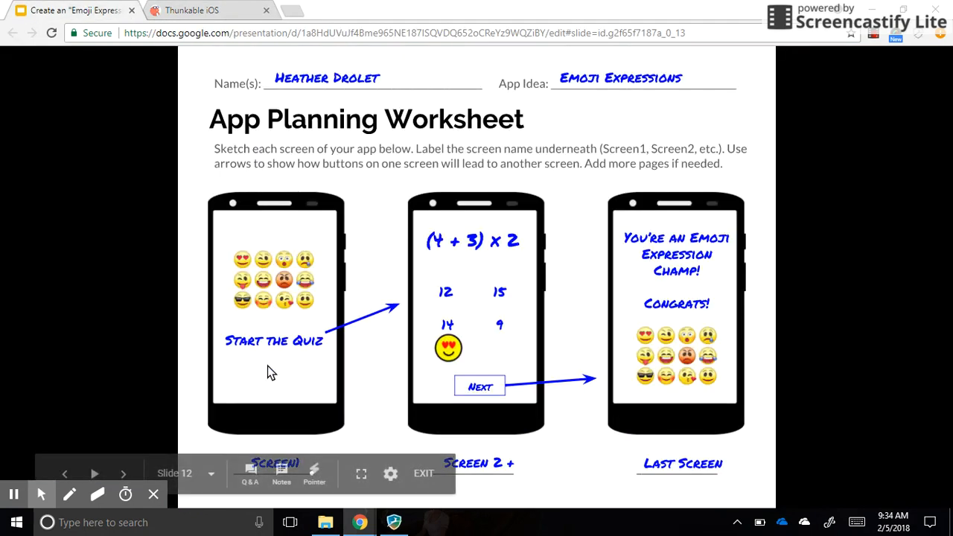
click(198, 9)
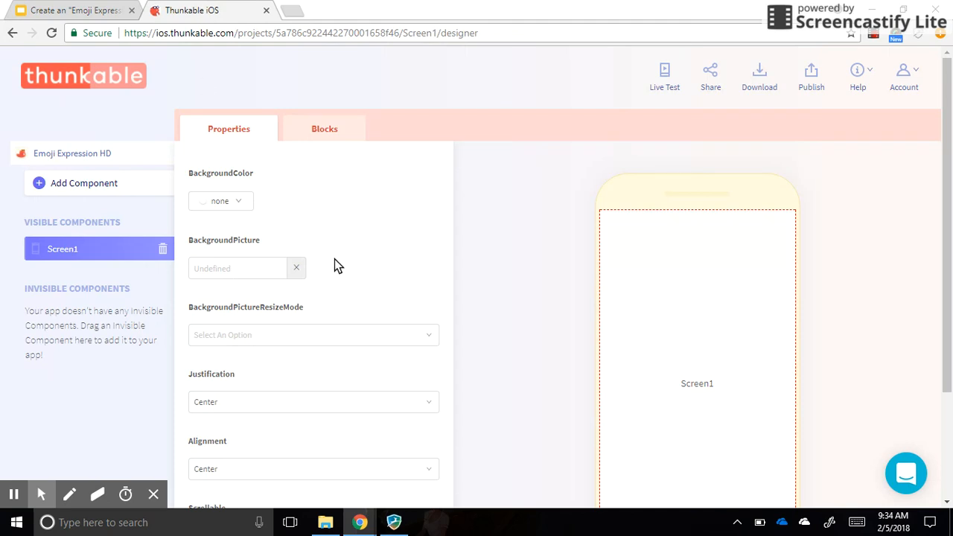
Add a button to Screen1 and set its text to "Start the Game!".
click(77, 184)
drag(238, 210, 714, 374)
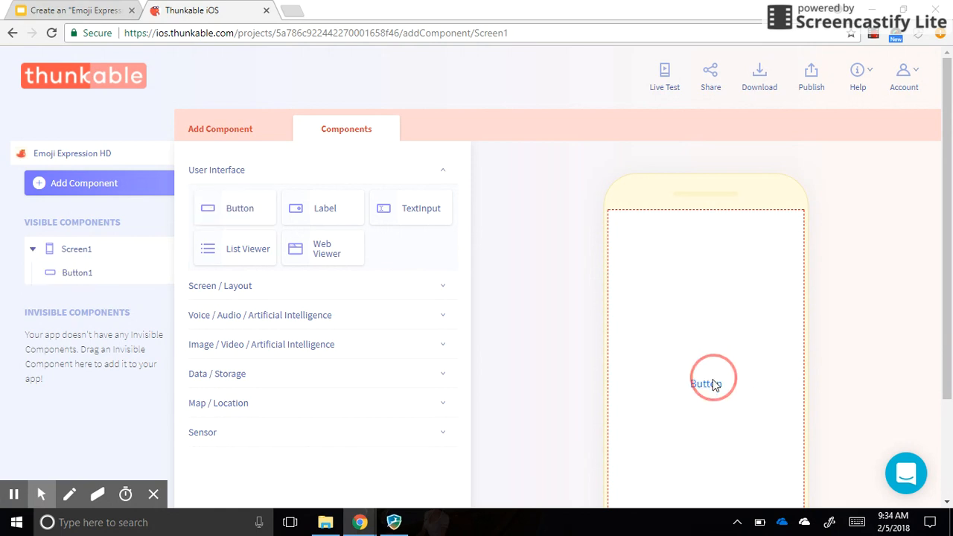
click(80, 273)
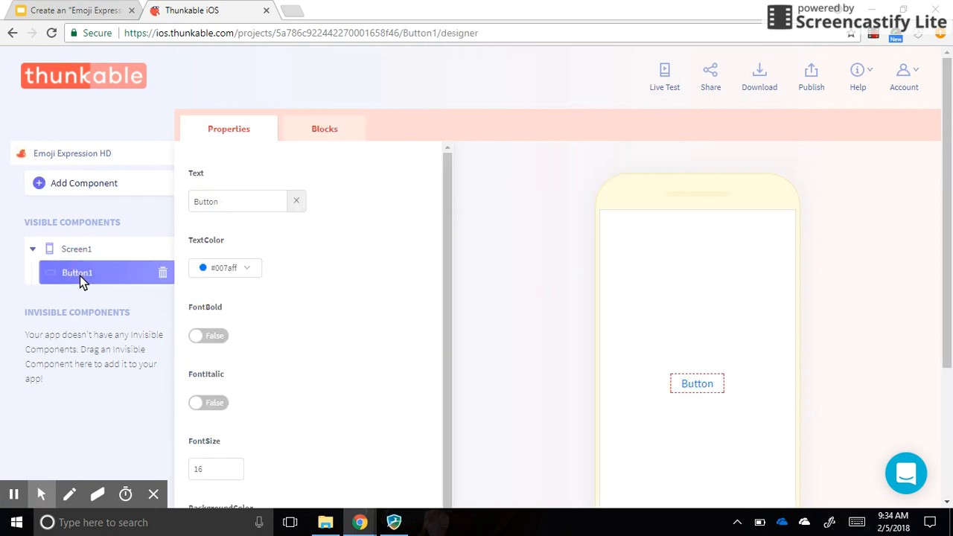
double_click(230, 201)
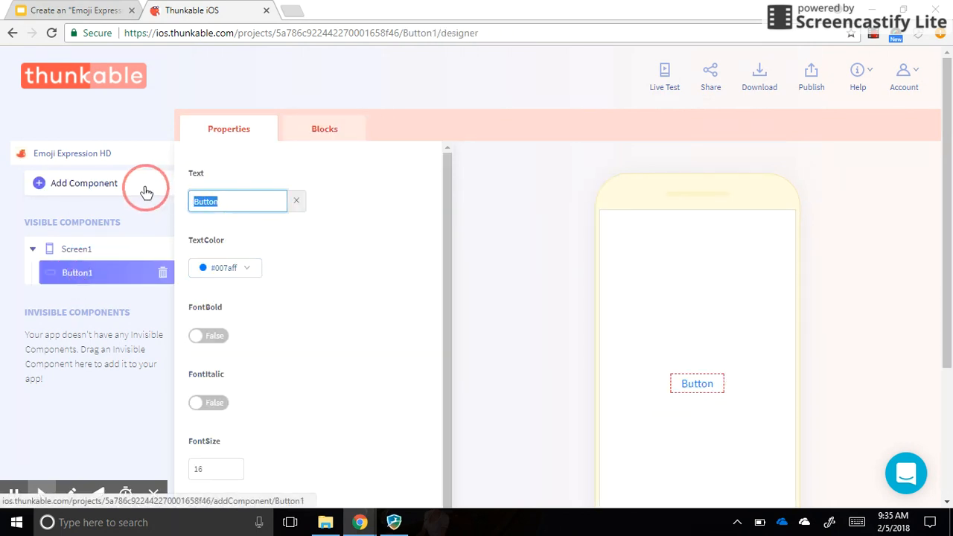
text(Start the Game!)
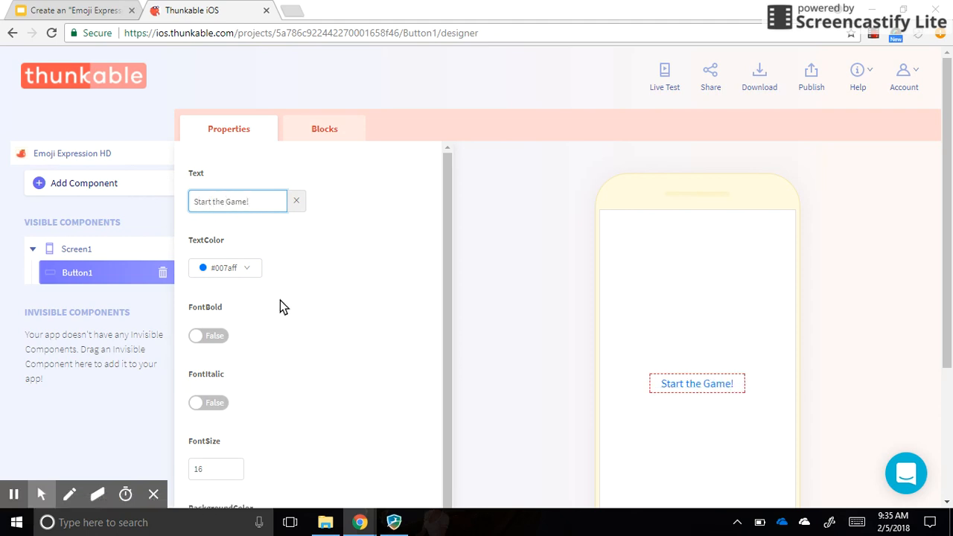
Make the text of the "Start the Game!" button bold, leaving italic off.
scroll(280, 300, down, 2)
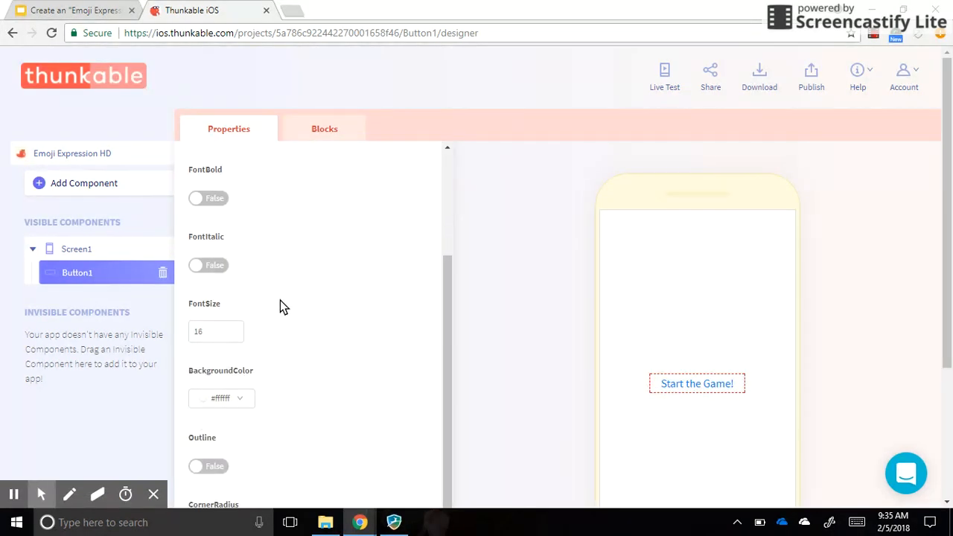
click(218, 197)
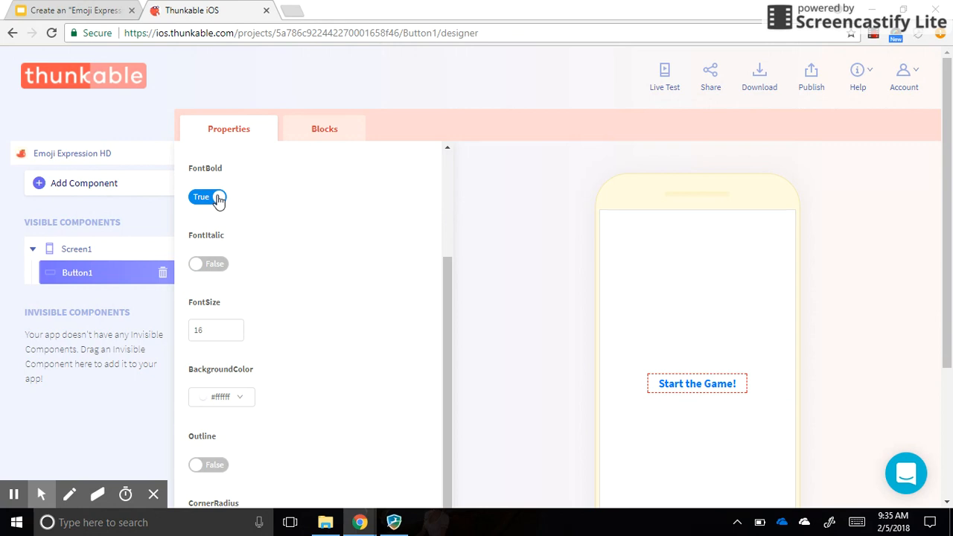
click(217, 273)
click(214, 271)
scroll(223, 331, down, 1)
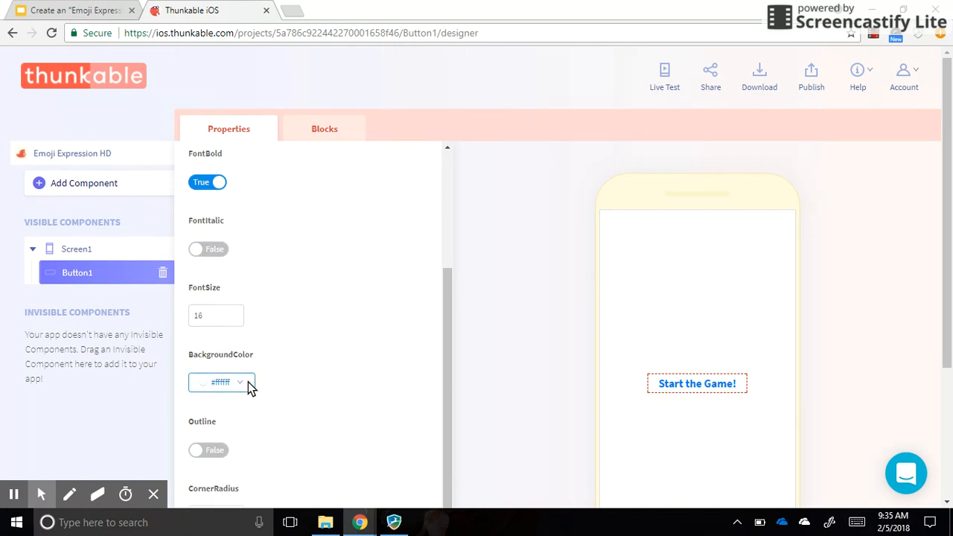
Set the background color of the "Start the Game!" button to yellow (#f8e71c).
scroll(244, 370, down, 4)
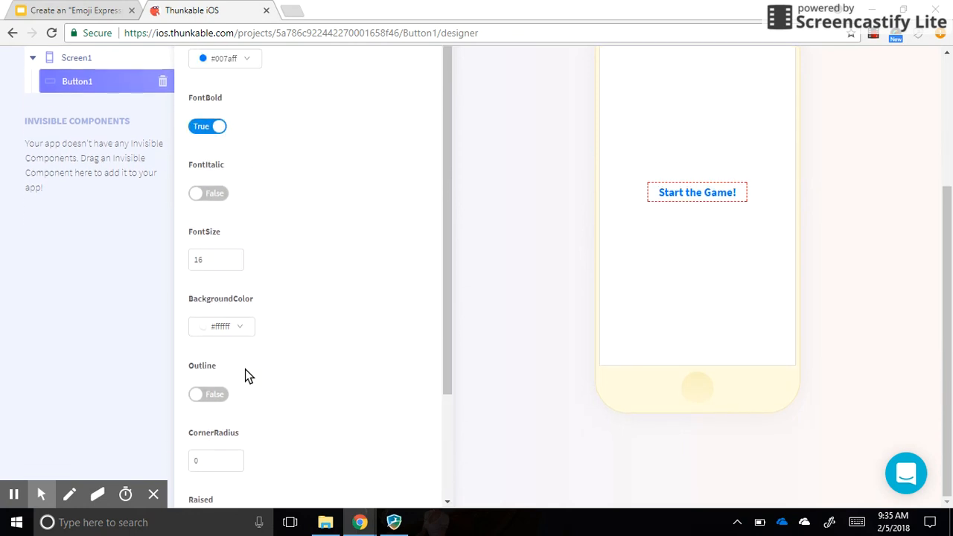
click(244, 334)
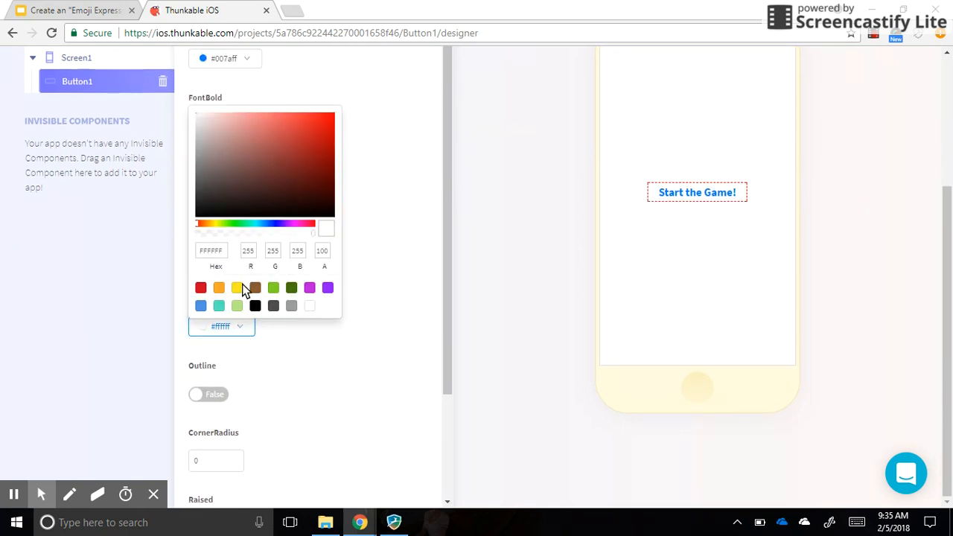
click(243, 287)
click(395, 306)
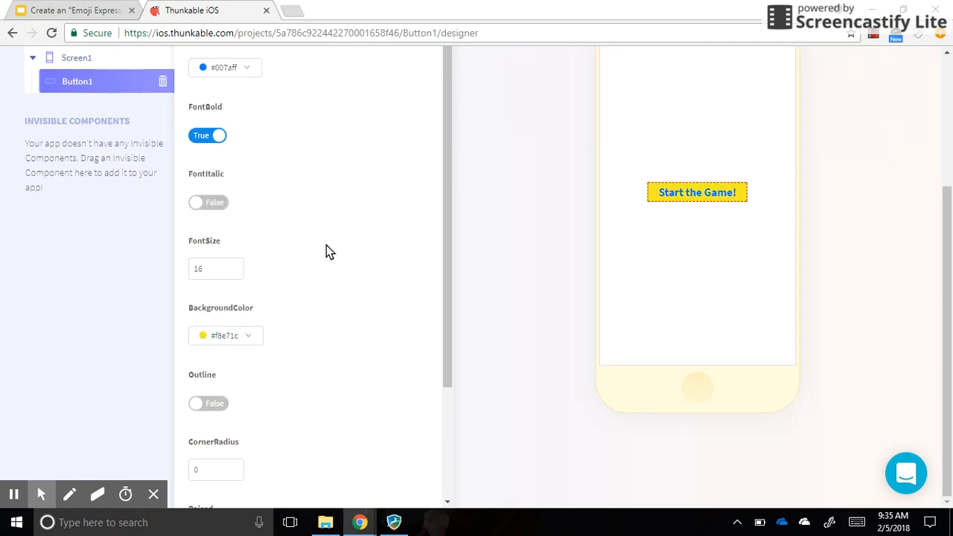
scroll(326, 252, up, 3)
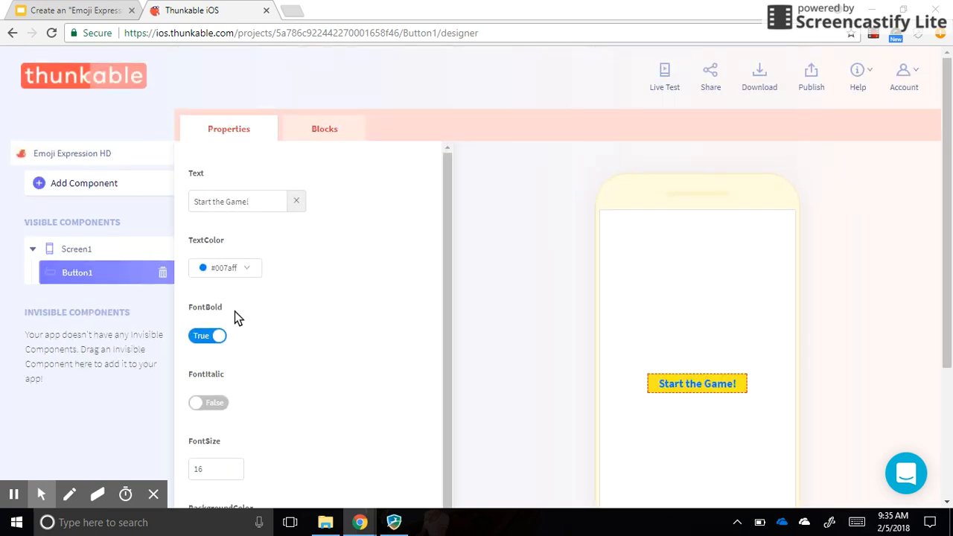
Set the background color of Screen1 to blue (#4a90e2).
click(75, 250)
click(234, 203)
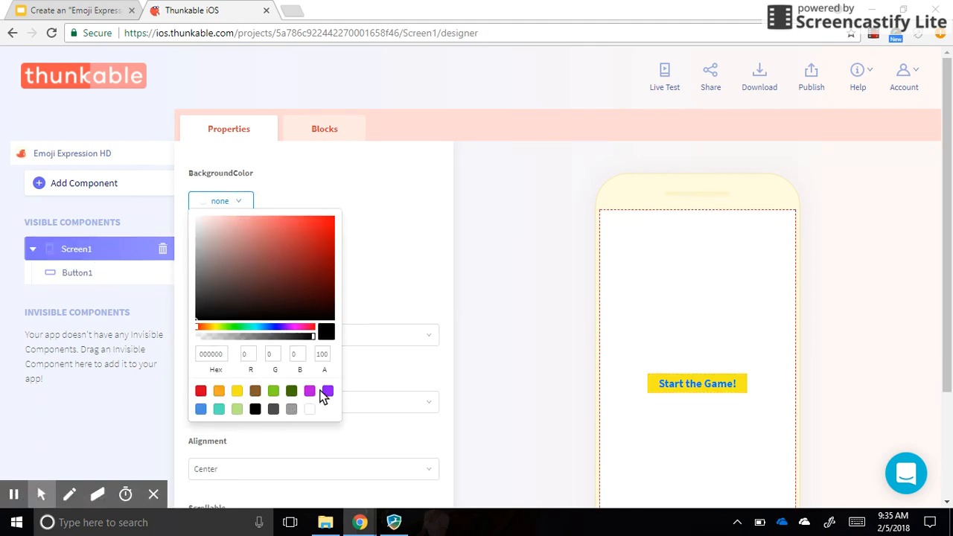
click(201, 409)
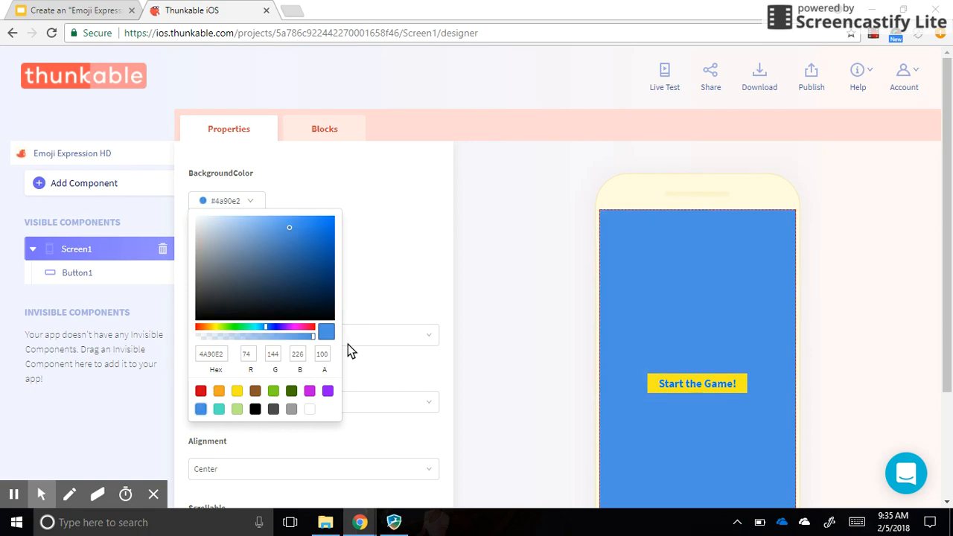
click(398, 299)
scroll(282, 284, down, 2)
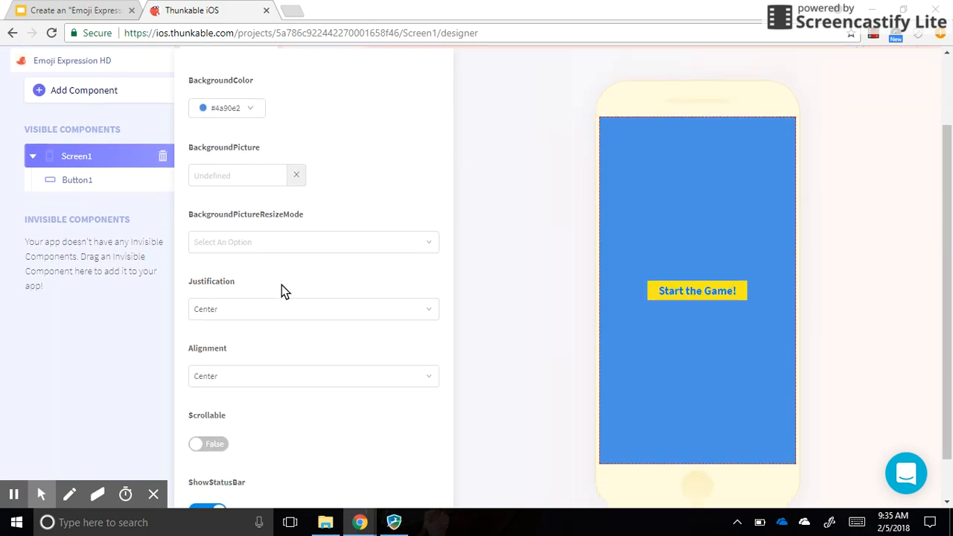
scroll(281, 284, up, 2)
click(227, 266)
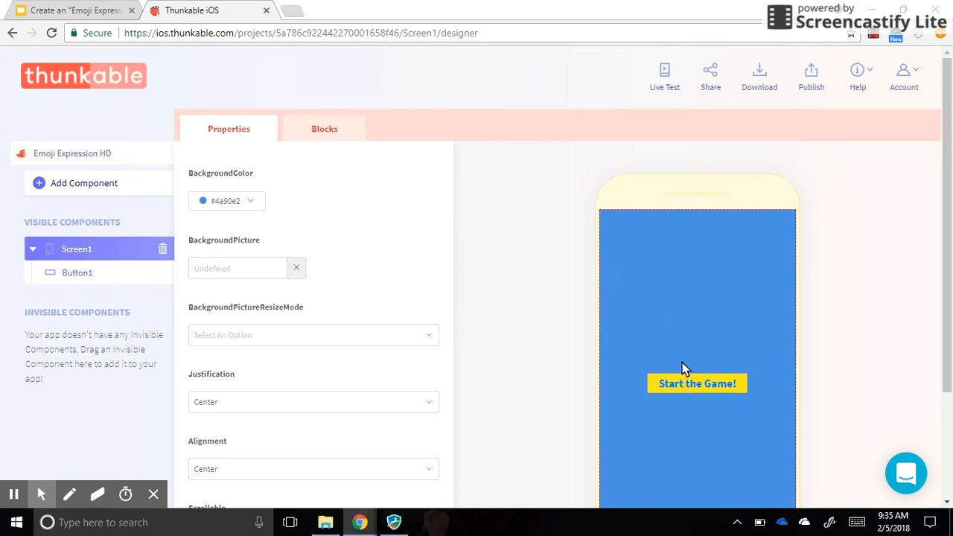
Add an Image component to Screen1 above the "Start the Game!" button.
click(79, 193)
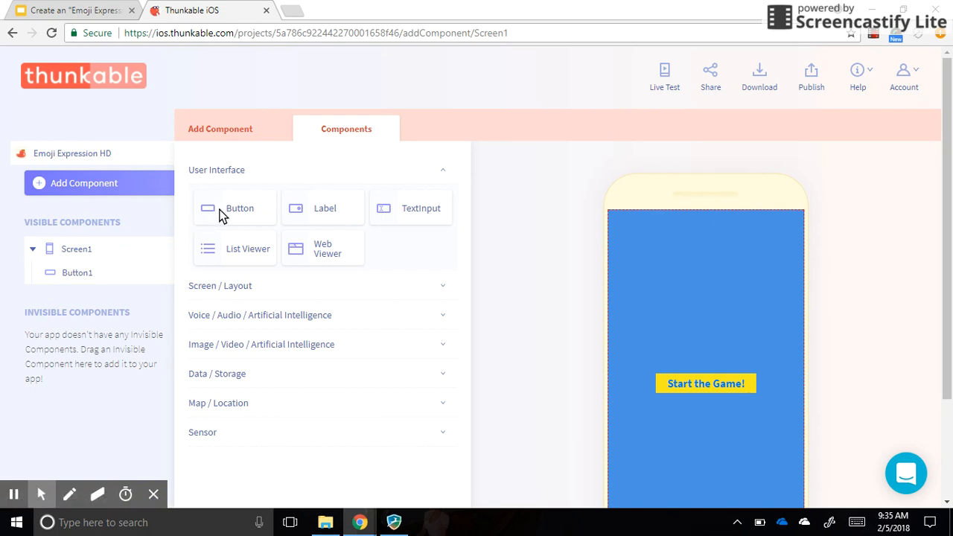
click(218, 346)
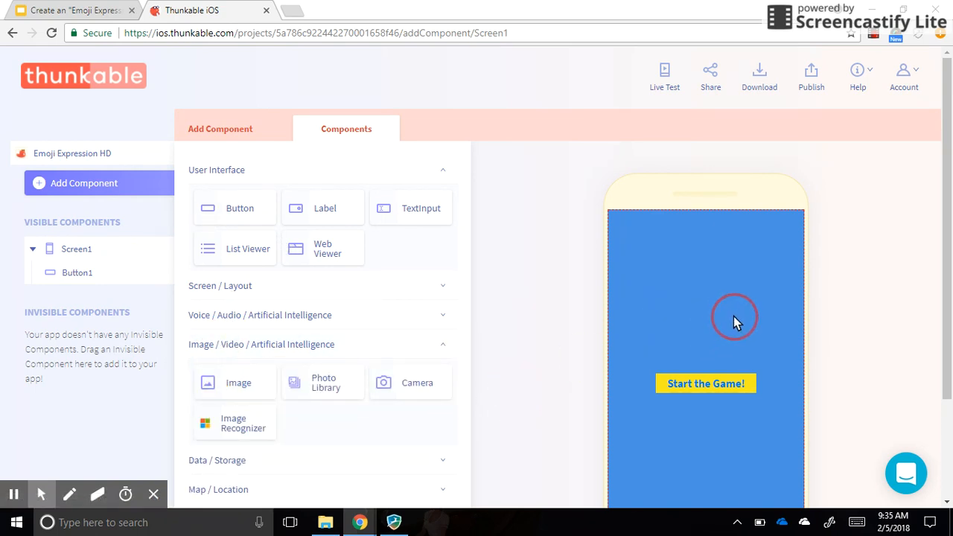
right_click(695, 354)
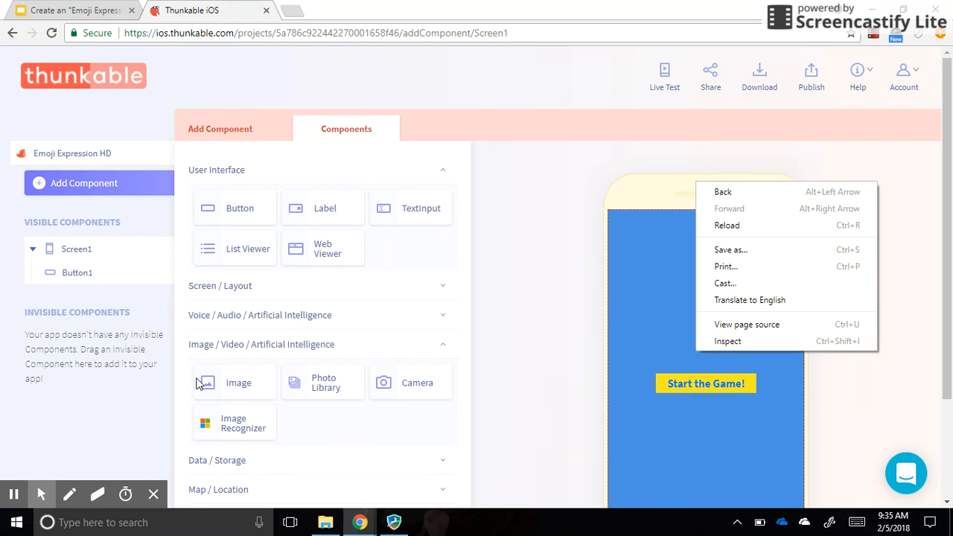
click(223, 391)
drag(230, 393, 673, 348)
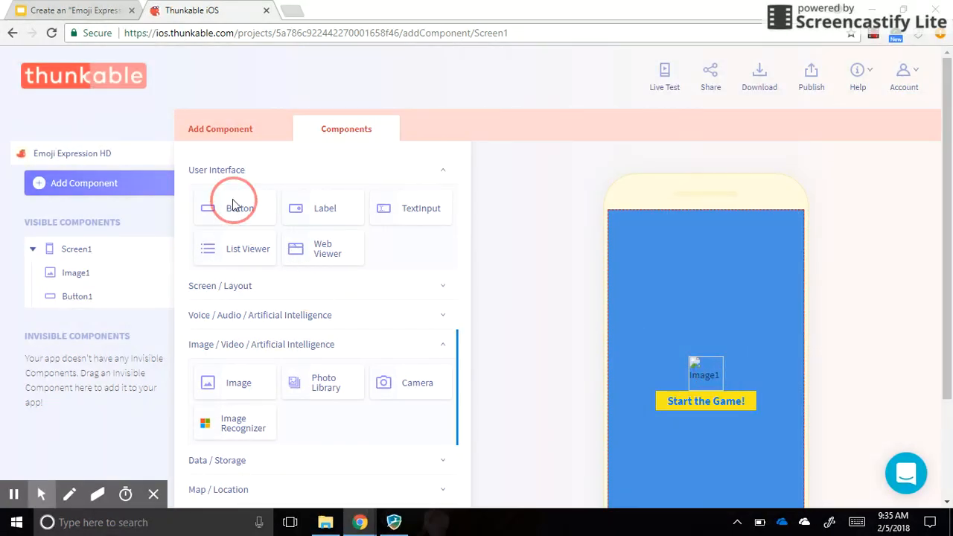
Examine the project's file upload area, the planning worksheet's first screen and the image placeholder on Screen1.
click(60, 154)
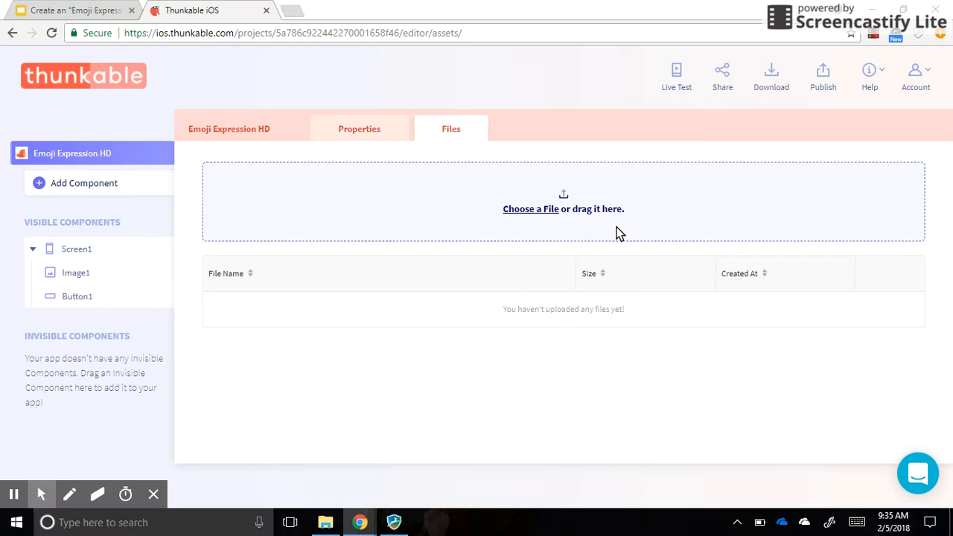
click(58, 10)
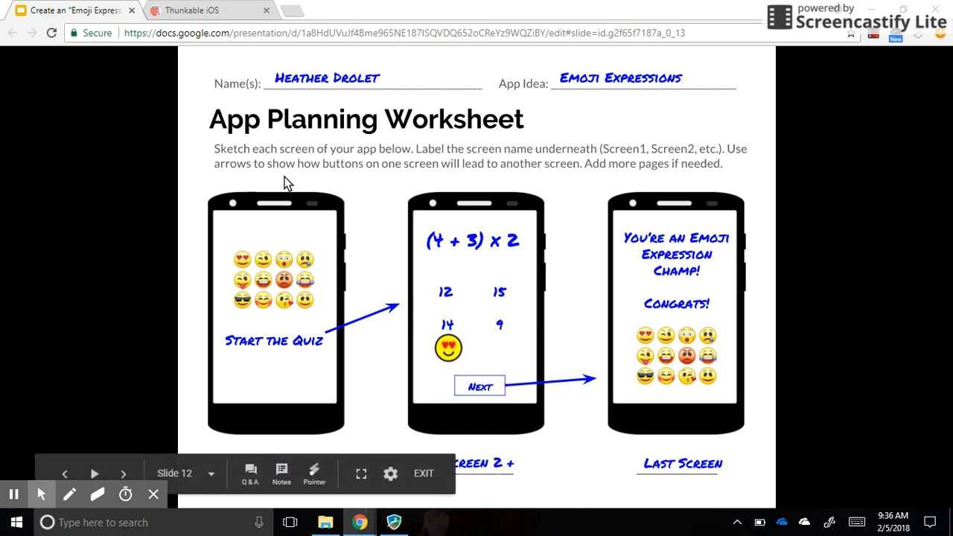
click(203, 13)
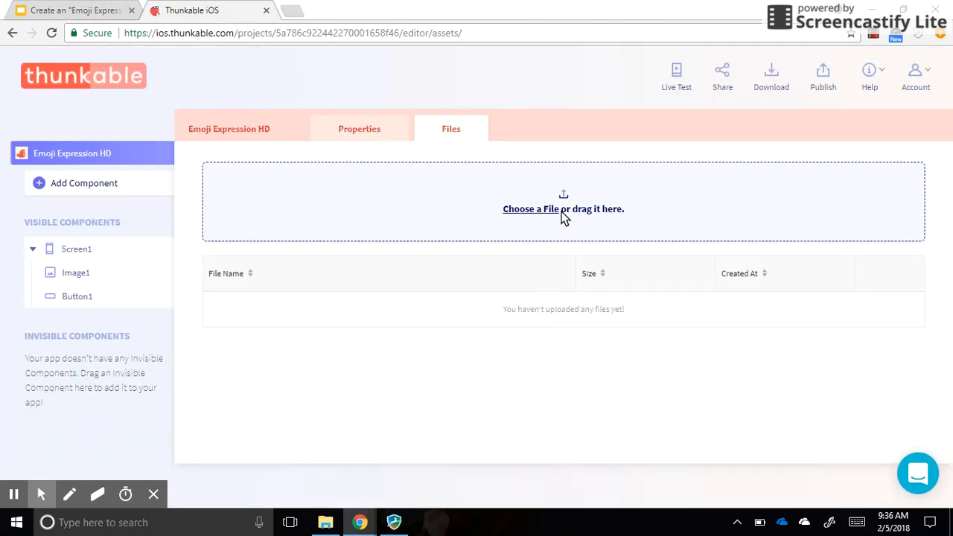
click(70, 253)
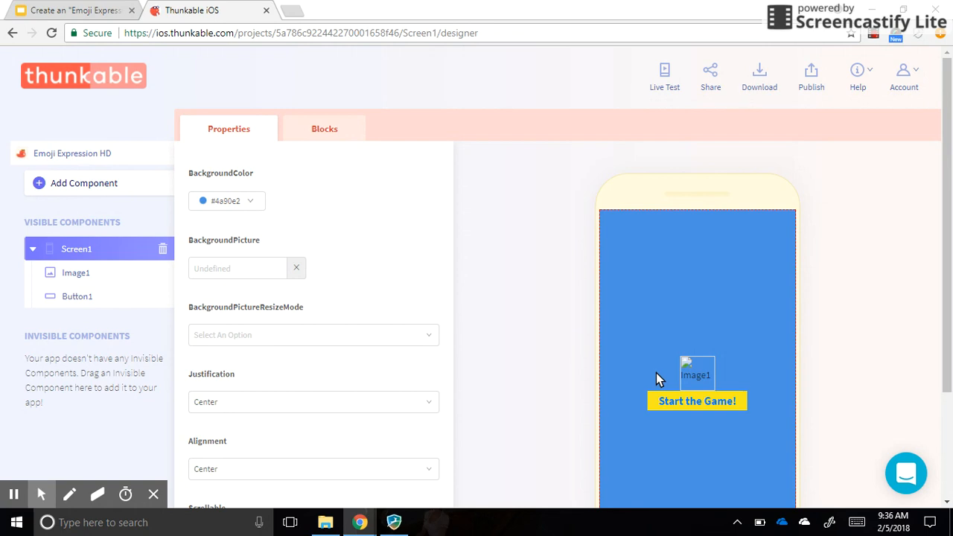
click(76, 155)
Open images.google.com in a new browser tab.
click(292, 10)
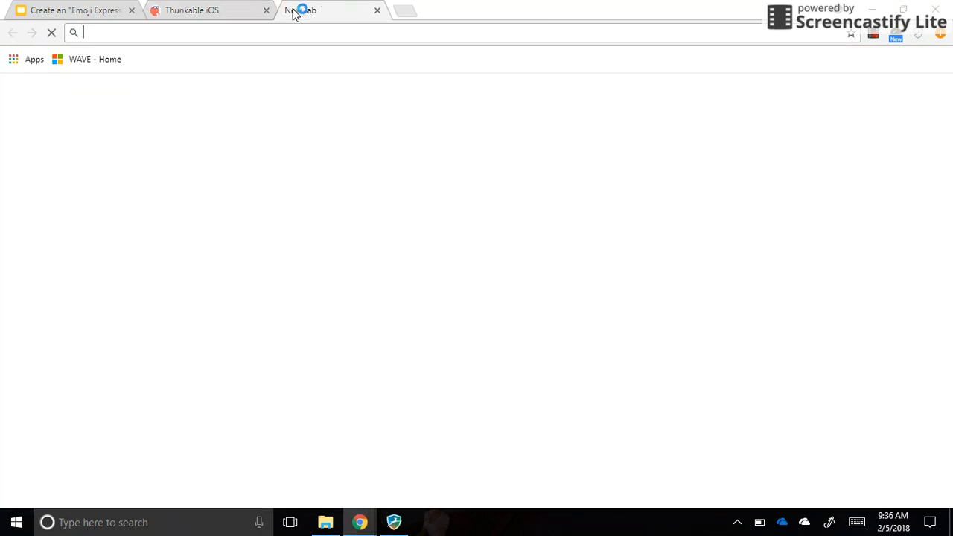
text(images.)
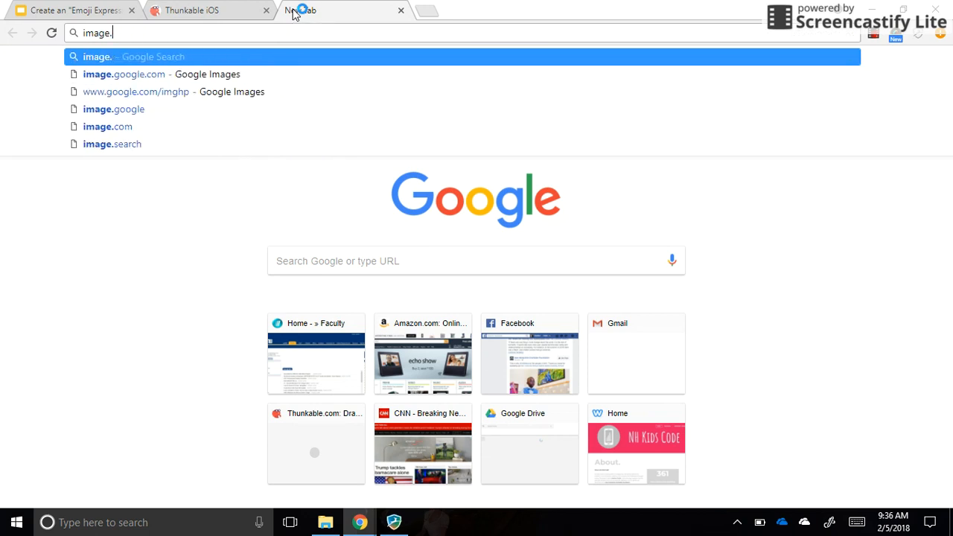
text(google.c)
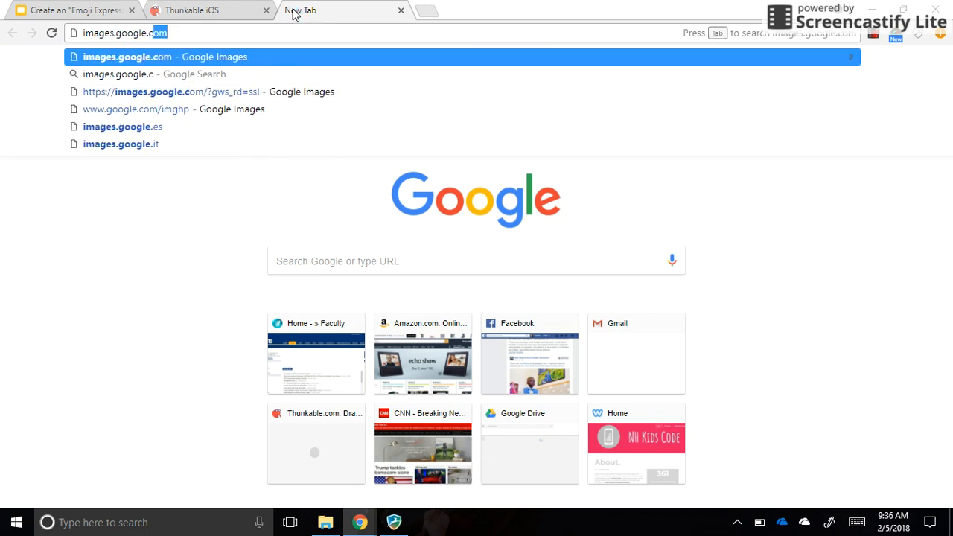
key(Return)
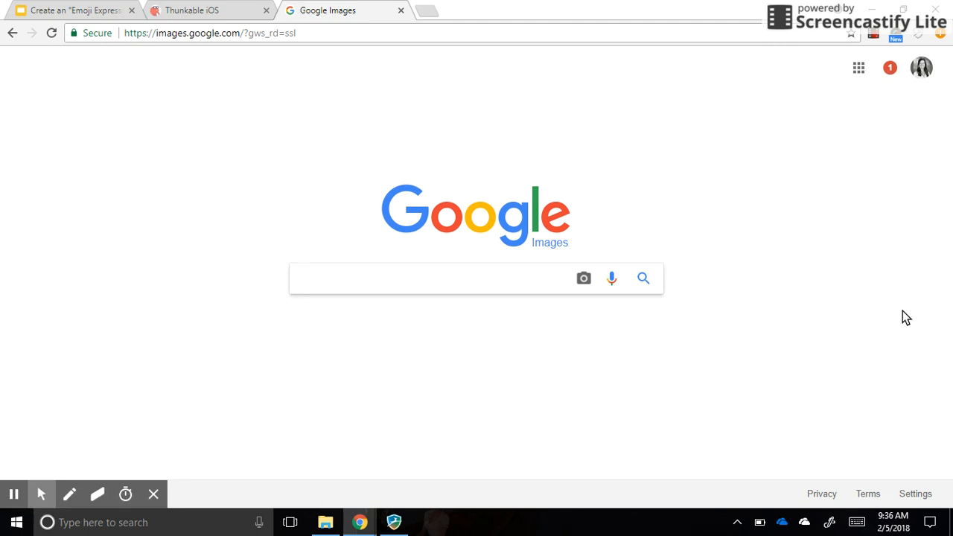
Open Google's Advanced Image Search and enter "happy emoji" as the words to find.
click(920, 496)
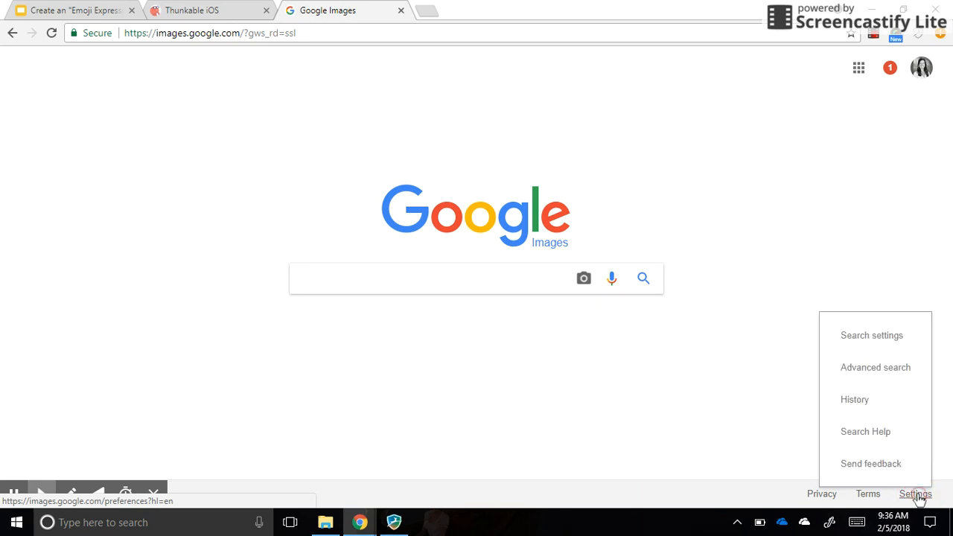
click(875, 368)
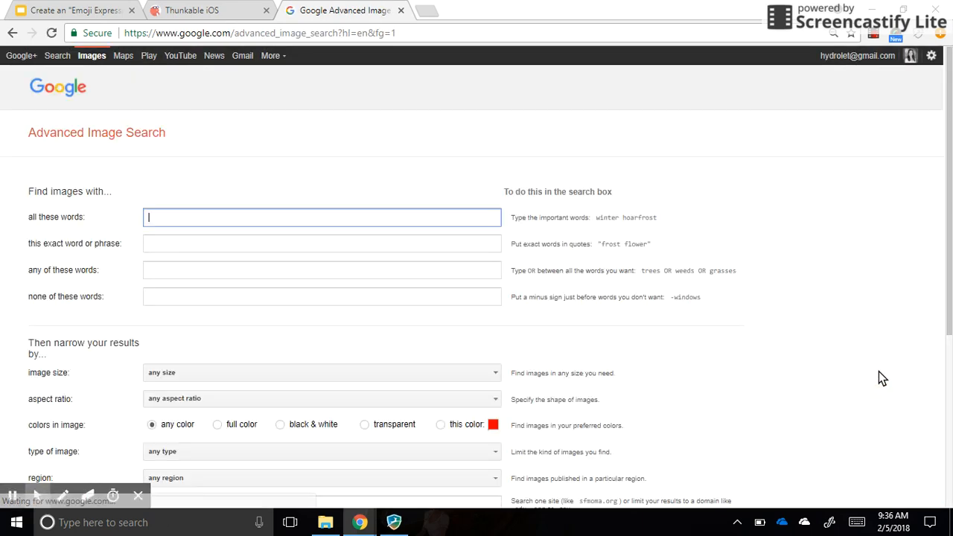
text(happy)
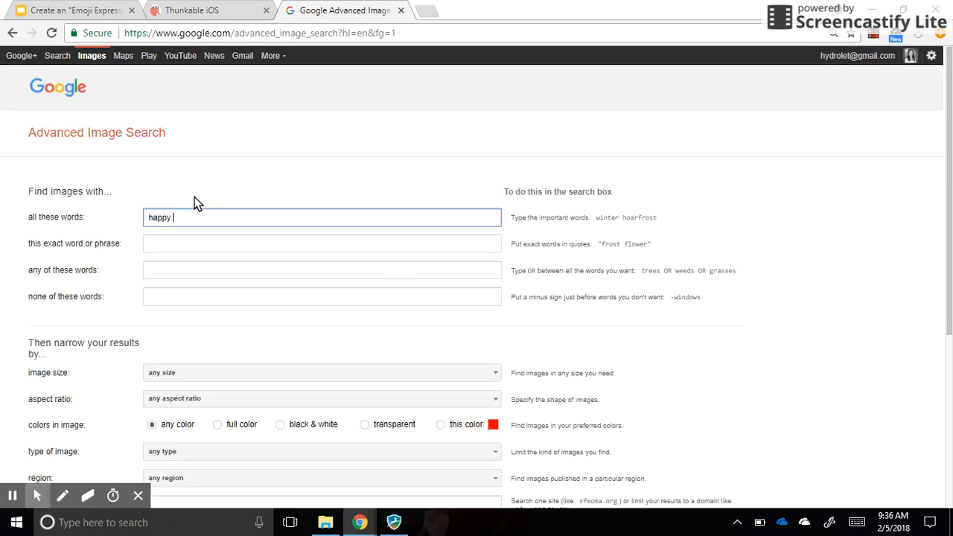
scroll(195, 196, down, 3)
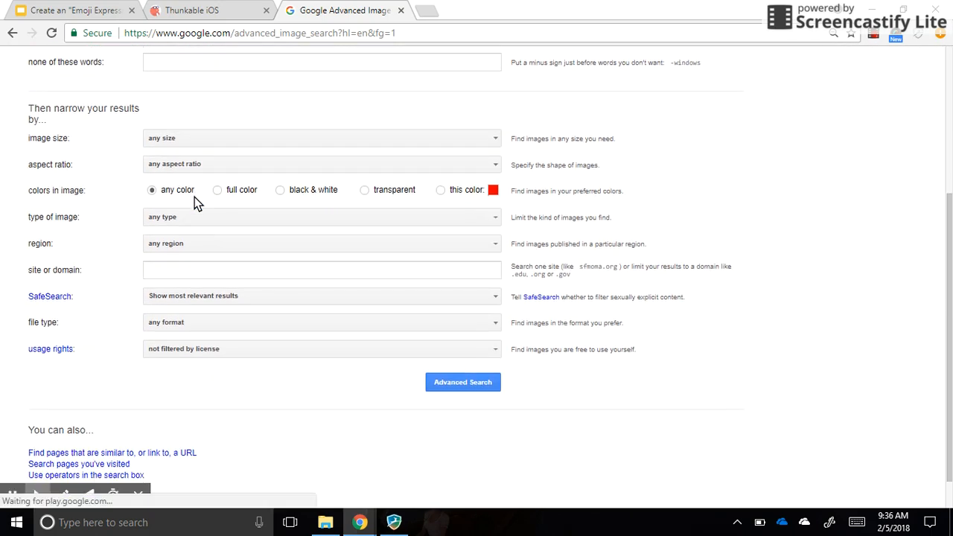
Try the search with usage rights "free to use or share, even commercially", browse the images and return to the search form.
click(193, 355)
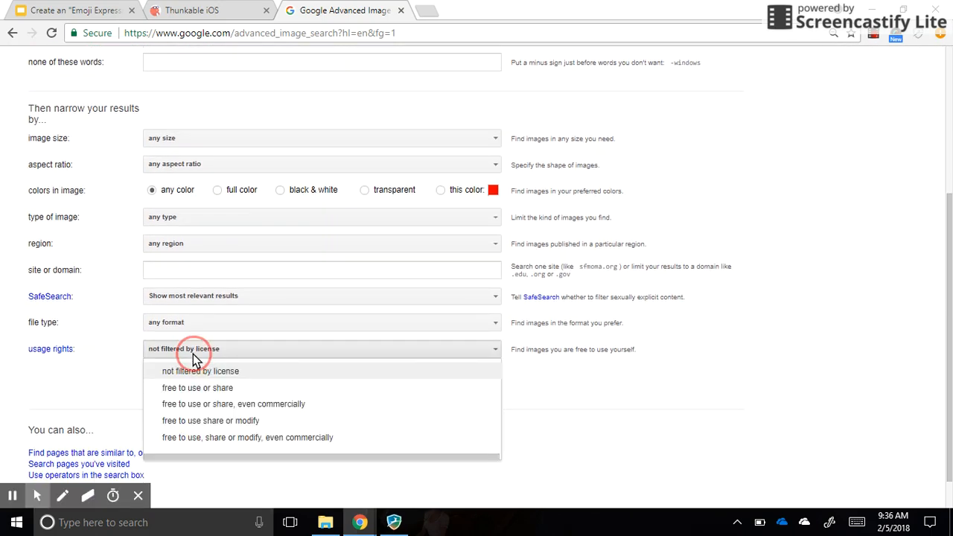
click(211, 408)
click(478, 386)
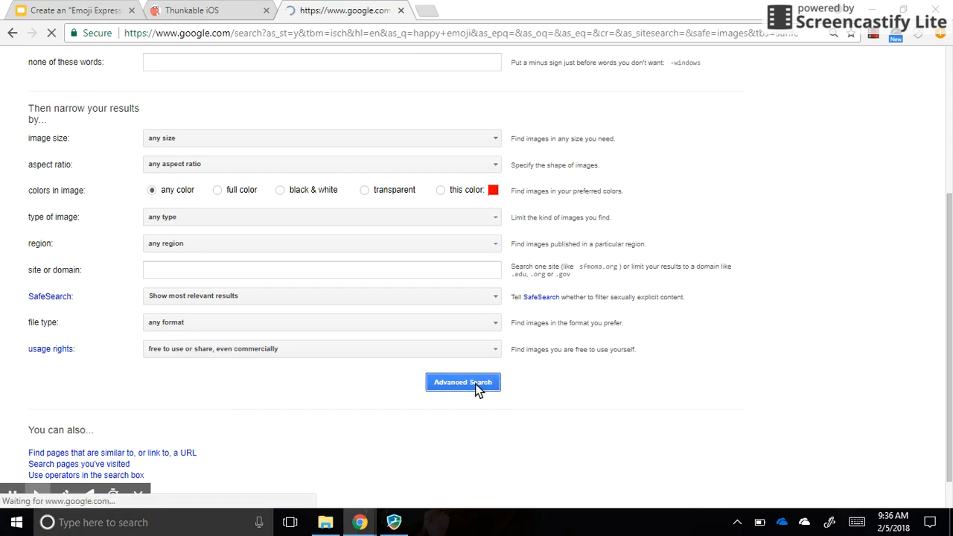
scroll(300, 317, down, 5)
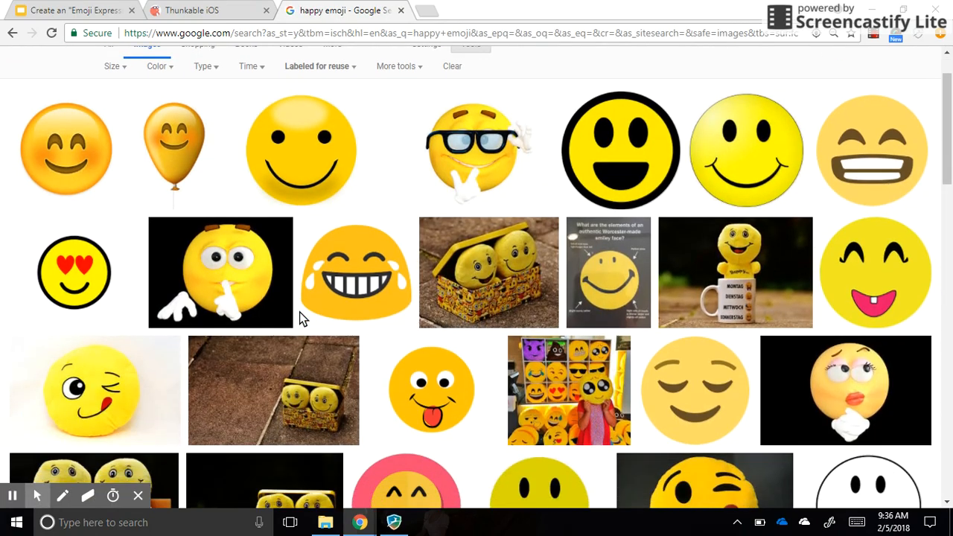
scroll(299, 311, up, 4)
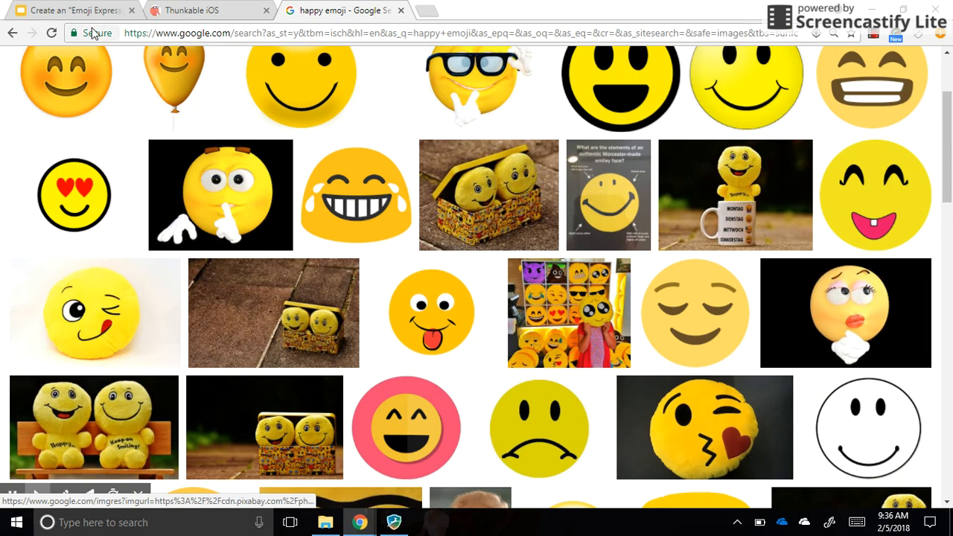
click(12, 32)
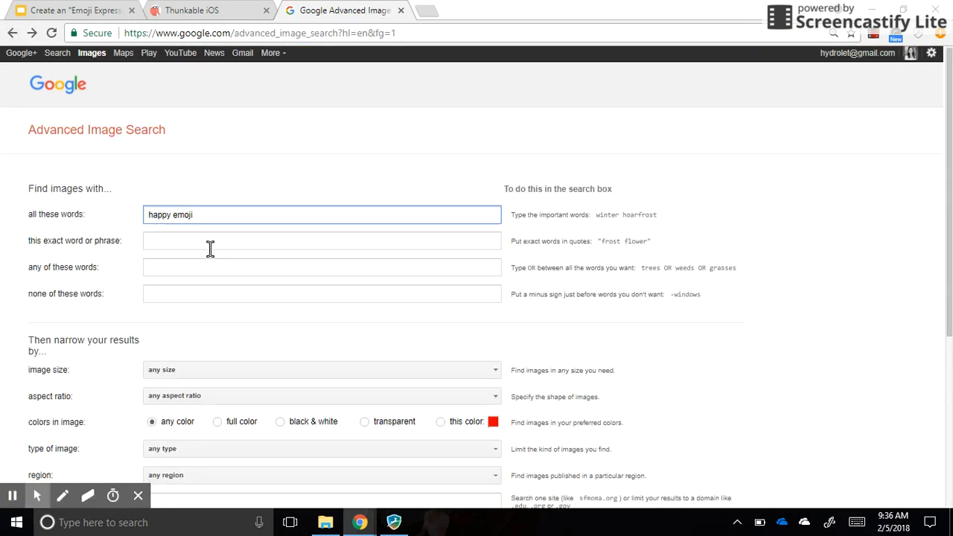
Run the "happy emoji" image search filtered to usage rights "free to use or share, even commercially" and look through the images.
scroll(211, 249, down, 1)
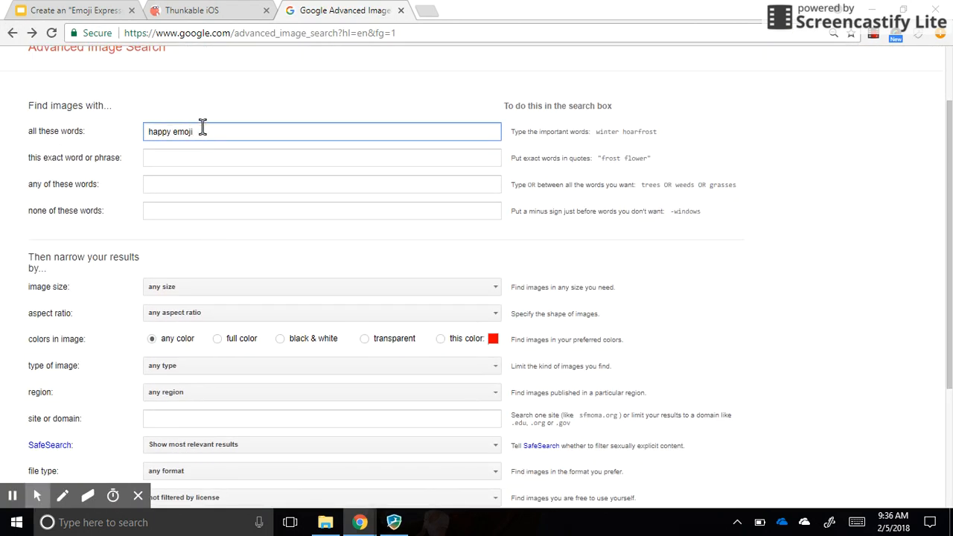
scroll(202, 127, down, 2)
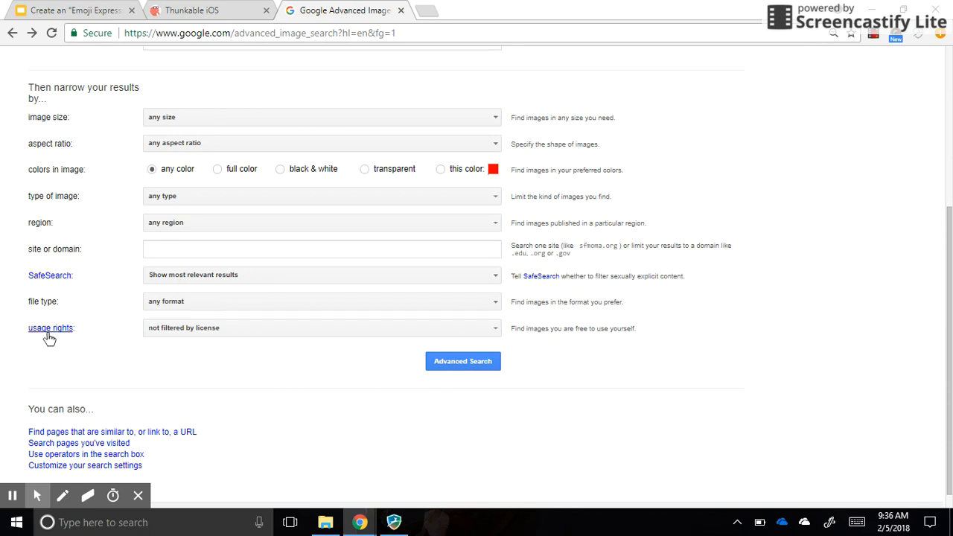
click(188, 331)
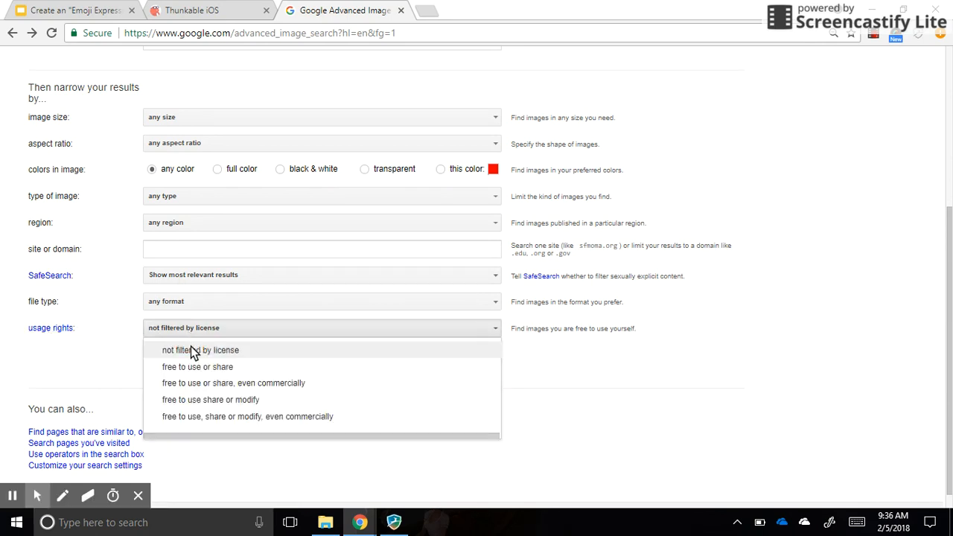
click(195, 384)
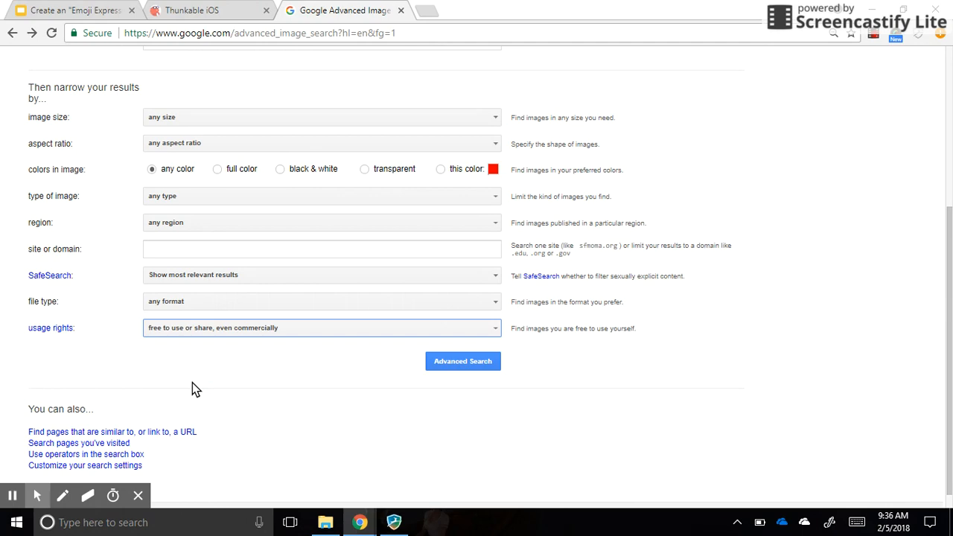
click(466, 363)
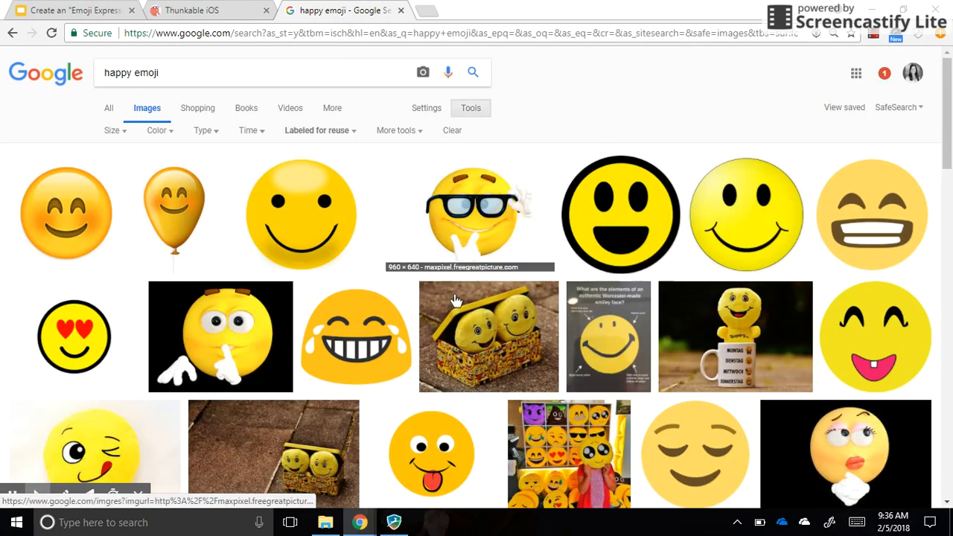
scroll(475, 327, down, 4)
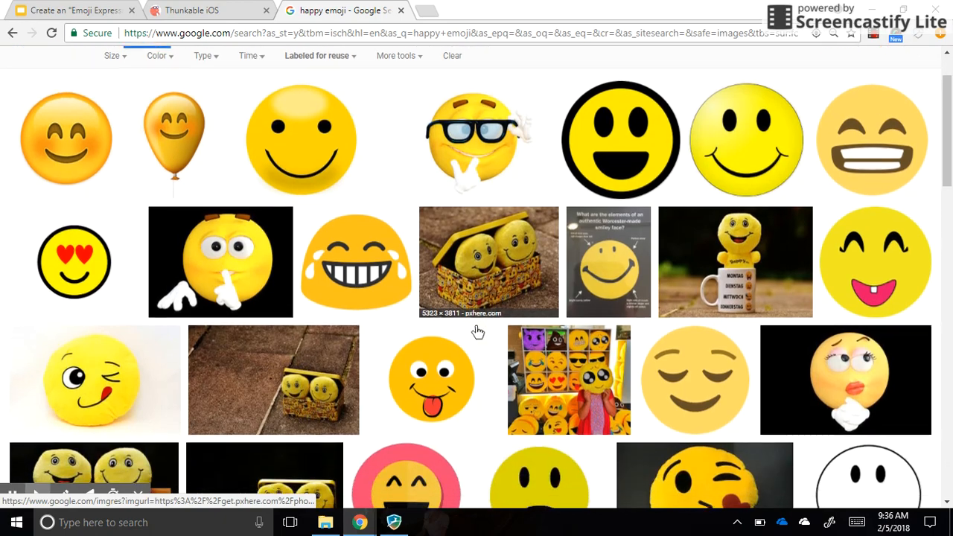
scroll(477, 330, up, 5)
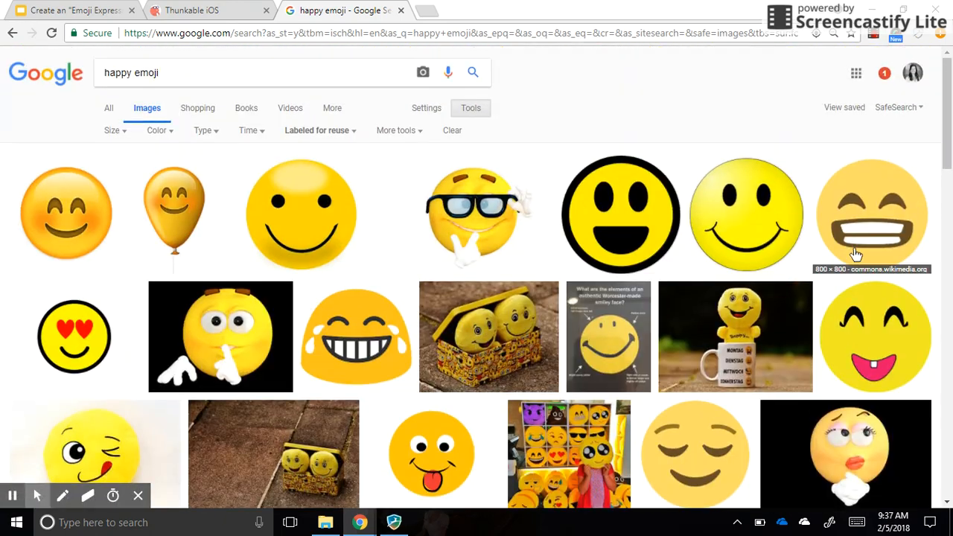
Save the grinning emoji with closed eyes from Wikimedia Commons to the Desktop as a PNG image named "happy".
click(868, 216)
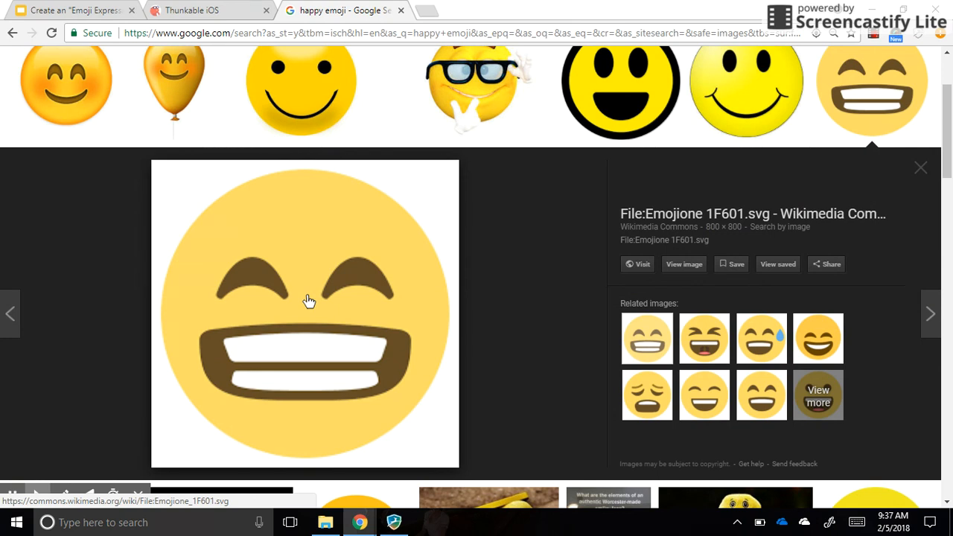
right_click(309, 300)
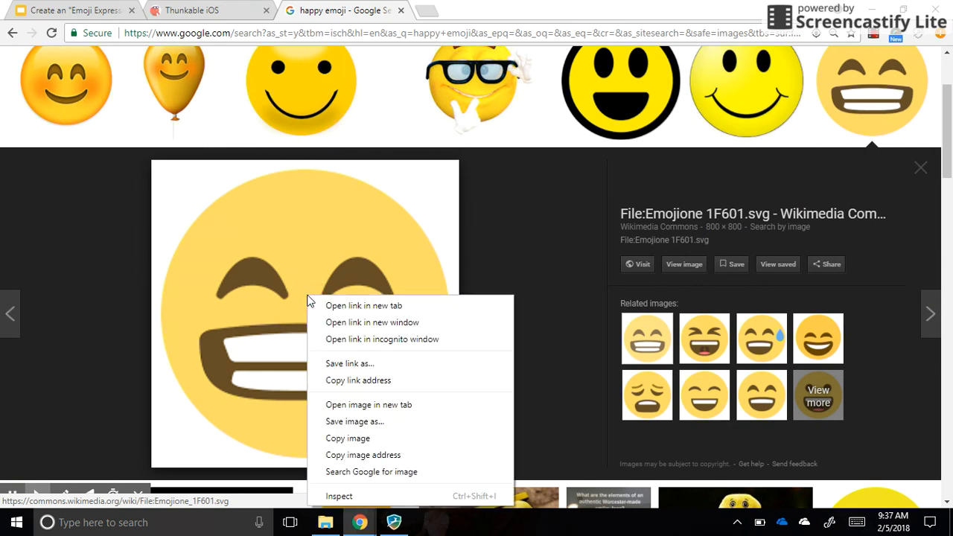
click(354, 422)
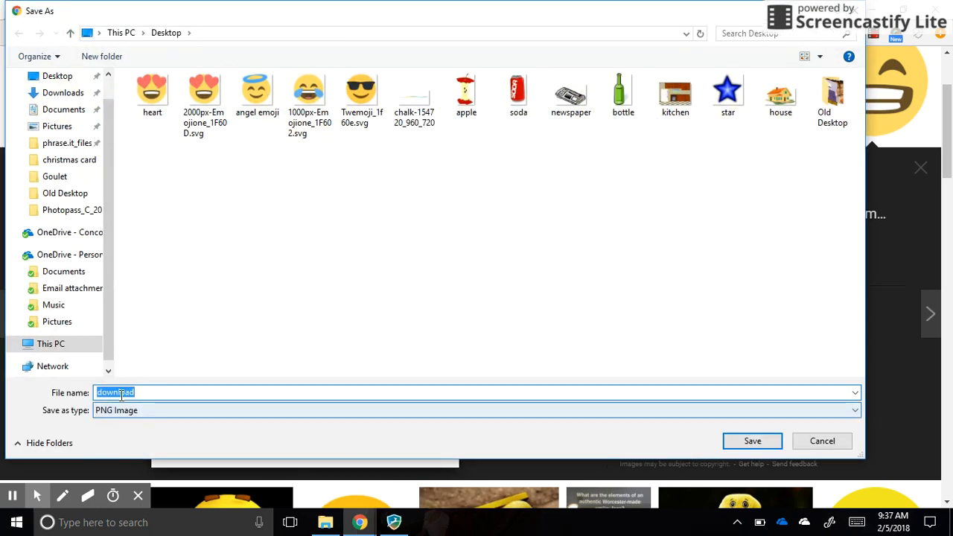
text(happy)
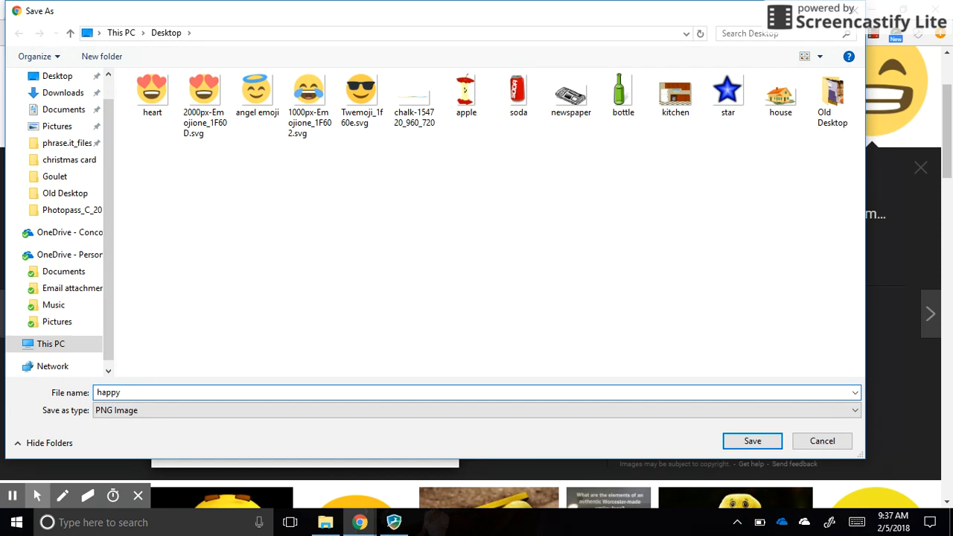
click(755, 440)
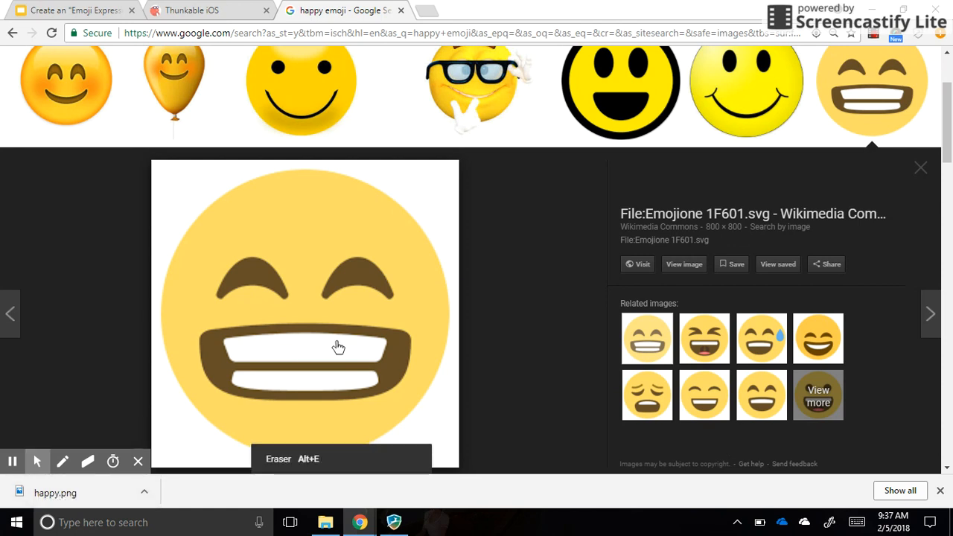
Change the image search to "sad emoji" and look through the images.
scroll(339, 347, up, 2)
double_click(117, 72)
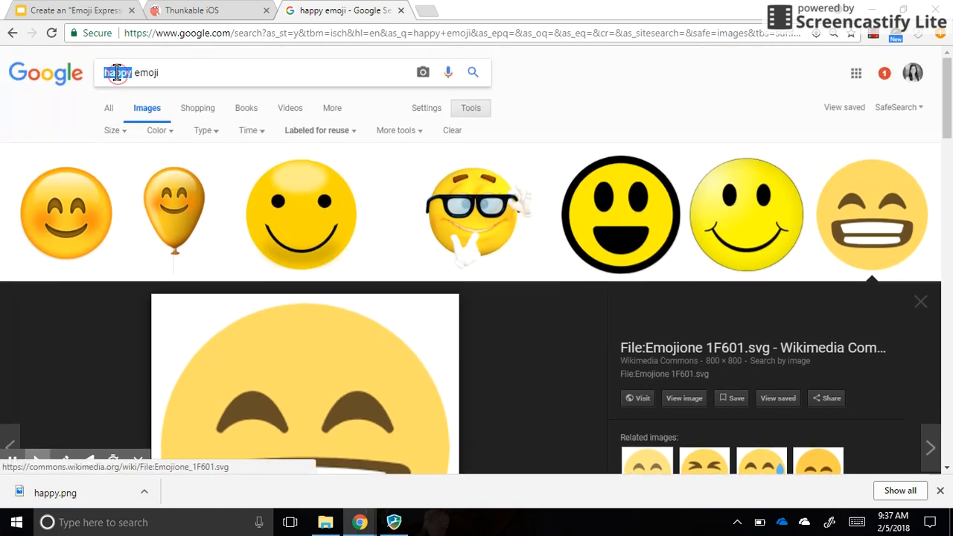
text(sad)
key(Return)
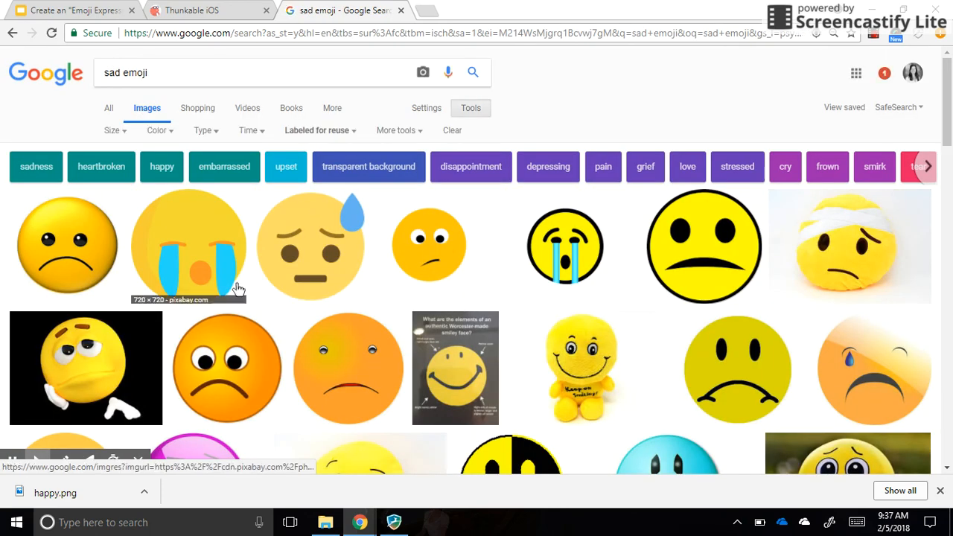
scroll(374, 268, down, 1)
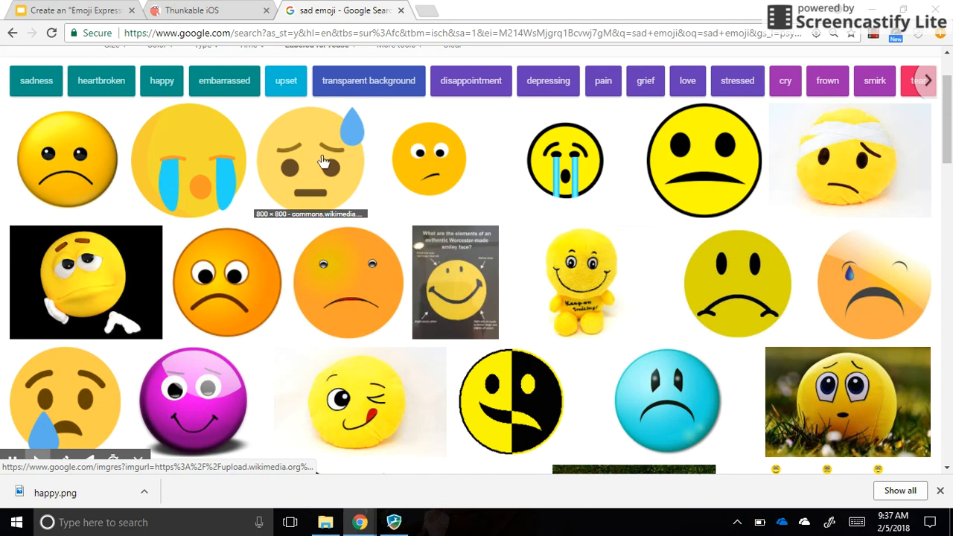
Save the worried emoji with the blue sweat drop to the Desktop as a PNG image named "sad".
click(307, 176)
right_click(316, 339)
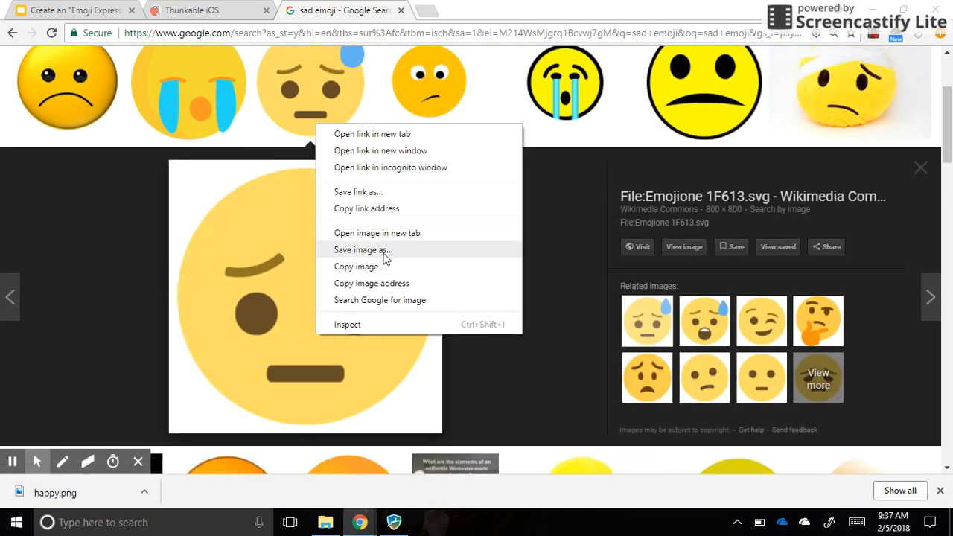
click(386, 250)
text(sad)
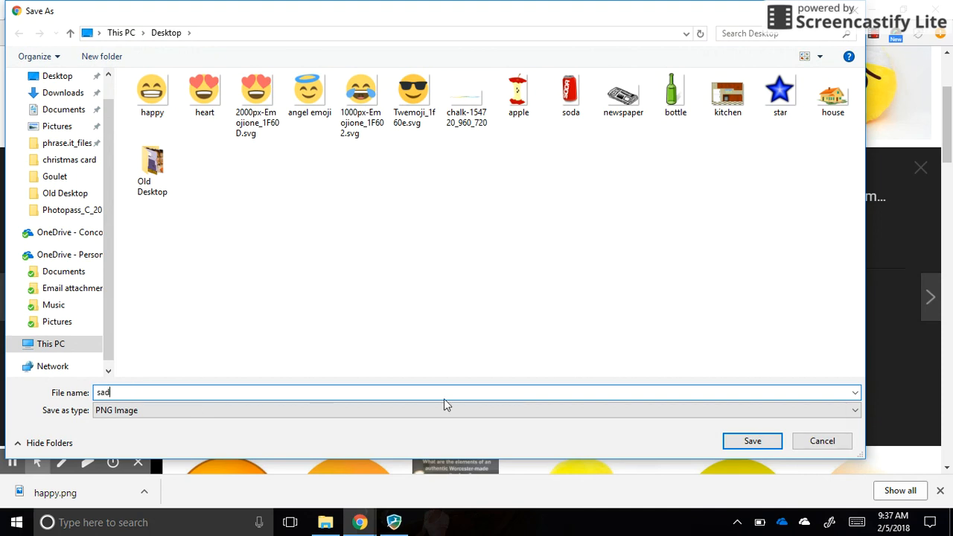
click(779, 445)
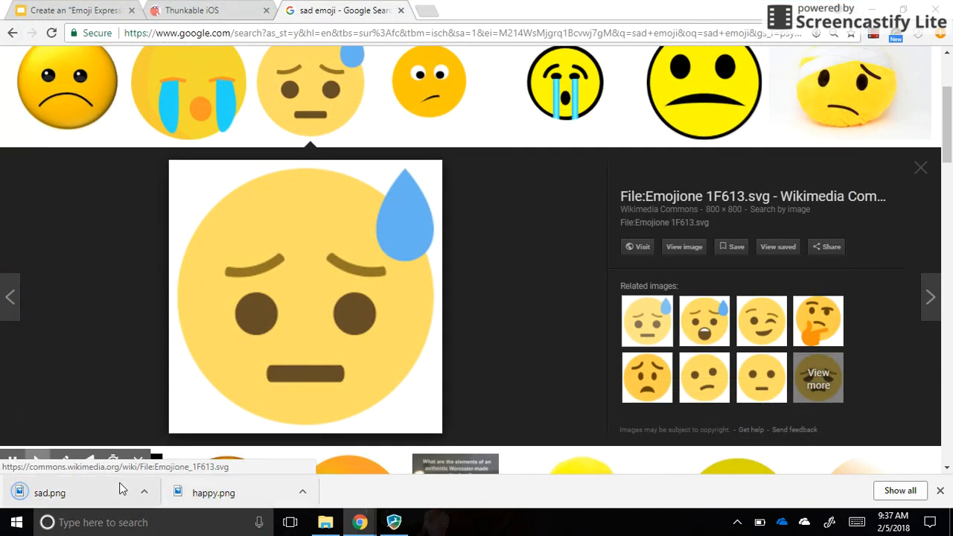
Return to the Thunkable project and upload the downloaded happy.png and sad.png to its files.
click(212, 10)
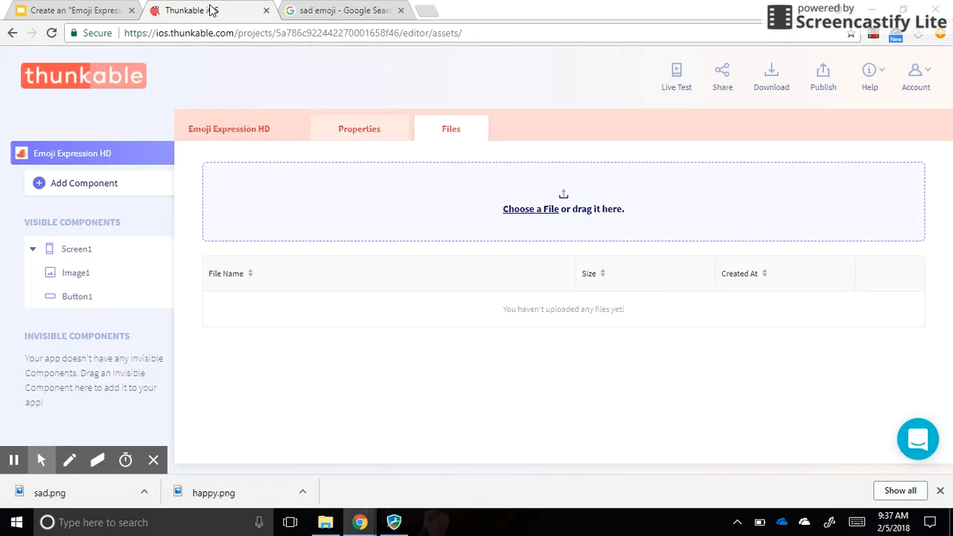
drag(253, 494, 489, 203)
drag(60, 493, 459, 174)
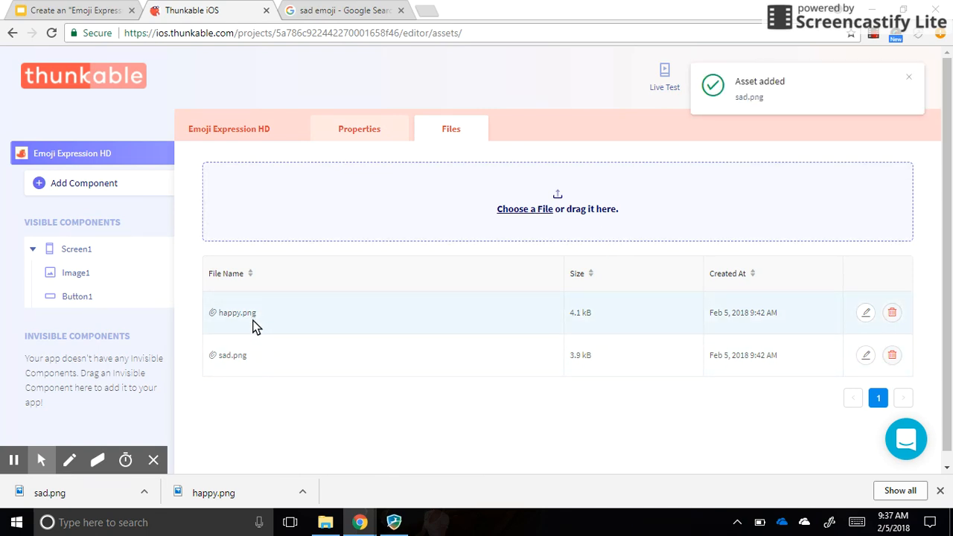
click(72, 275)
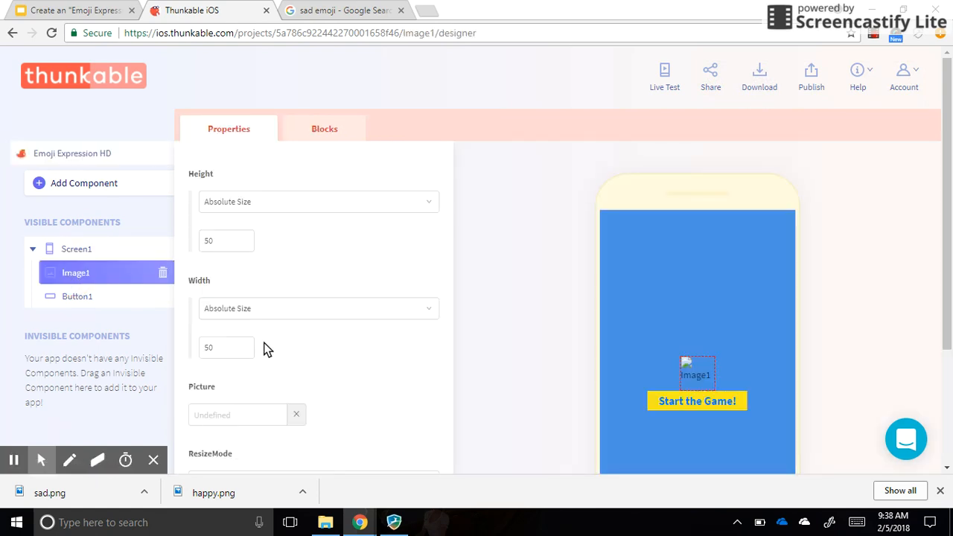
scroll(263, 346, down, 1)
click(196, 333)
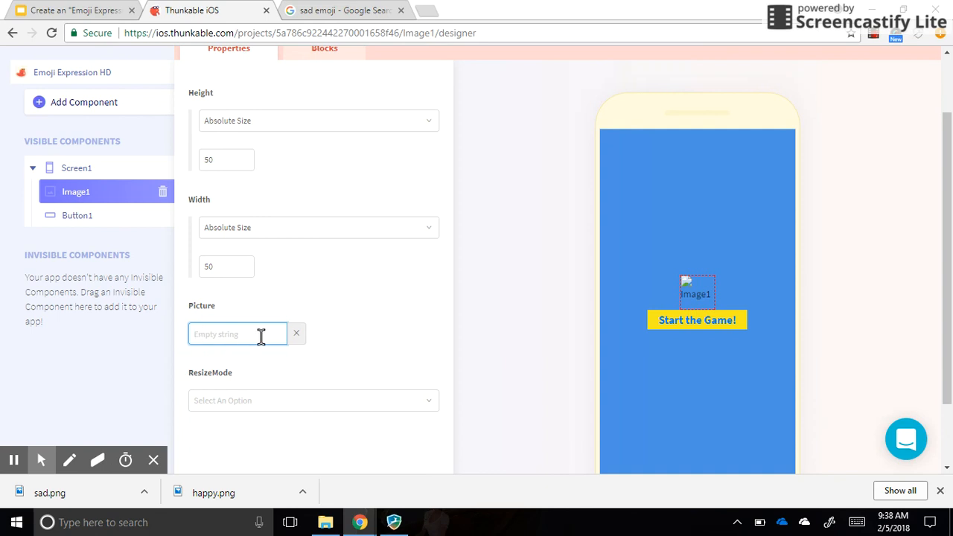
scroll(246, 333, up, 1)
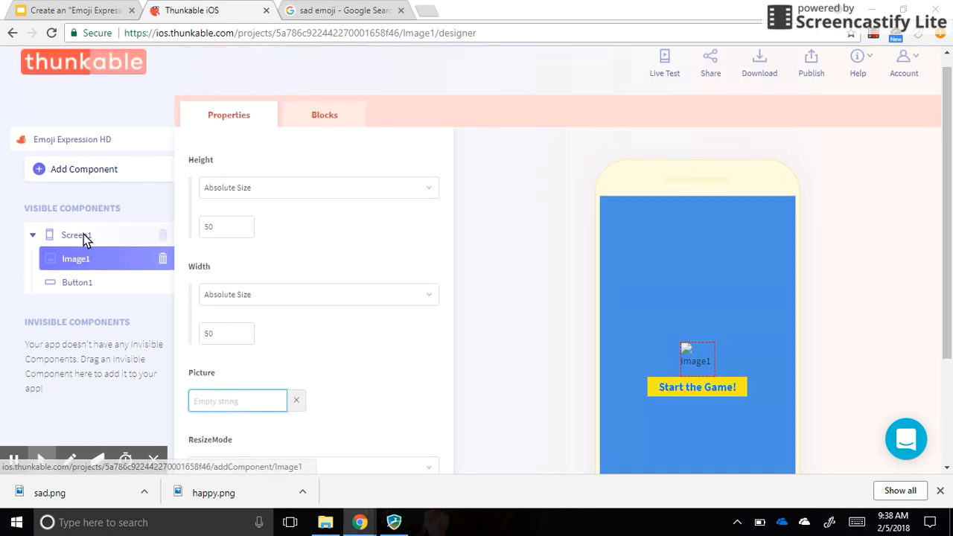
Copy the file name happy.png from the project's uploaded files and set it as the picture of Image1.
click(106, 147)
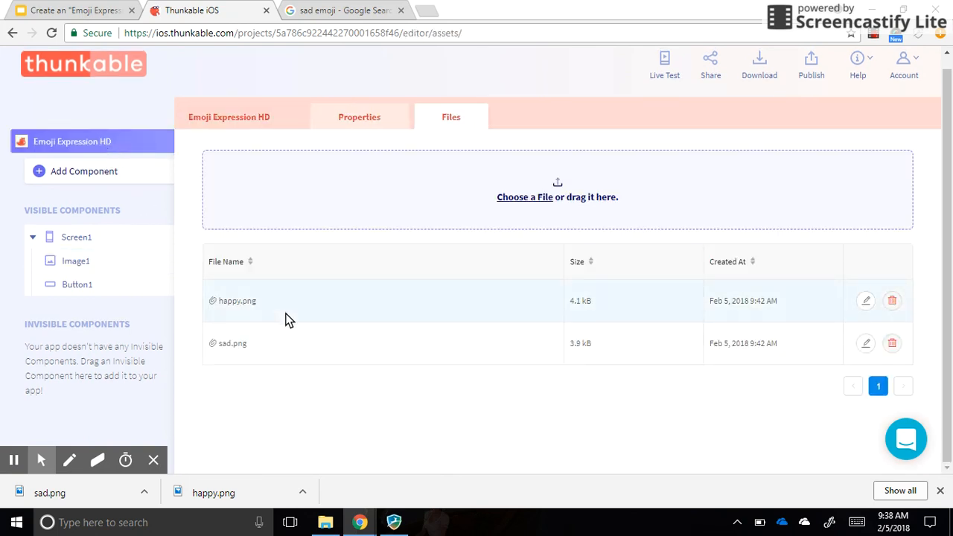
drag(260, 304, 221, 313)
key(ctrl+c)
click(68, 259)
click(239, 400)
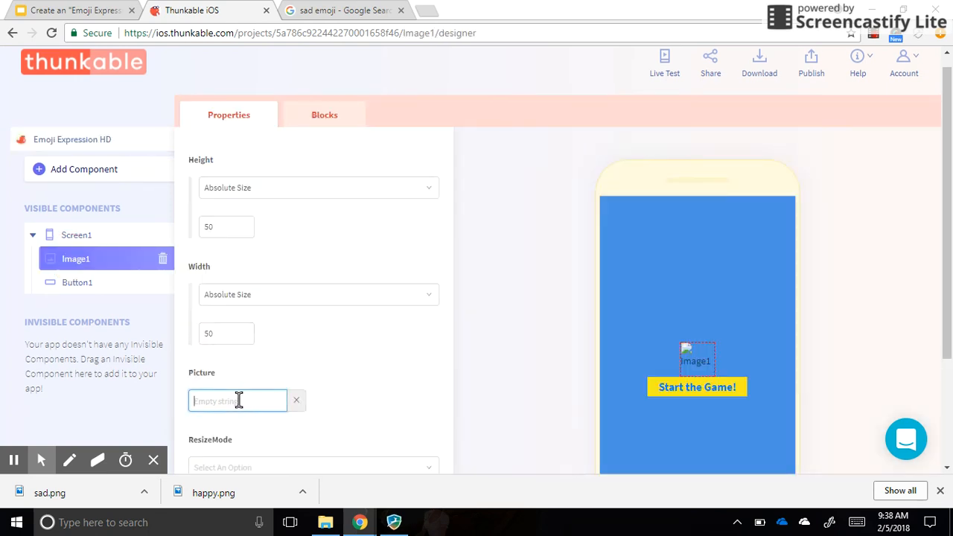
key(ctrl+v)
click(359, 418)
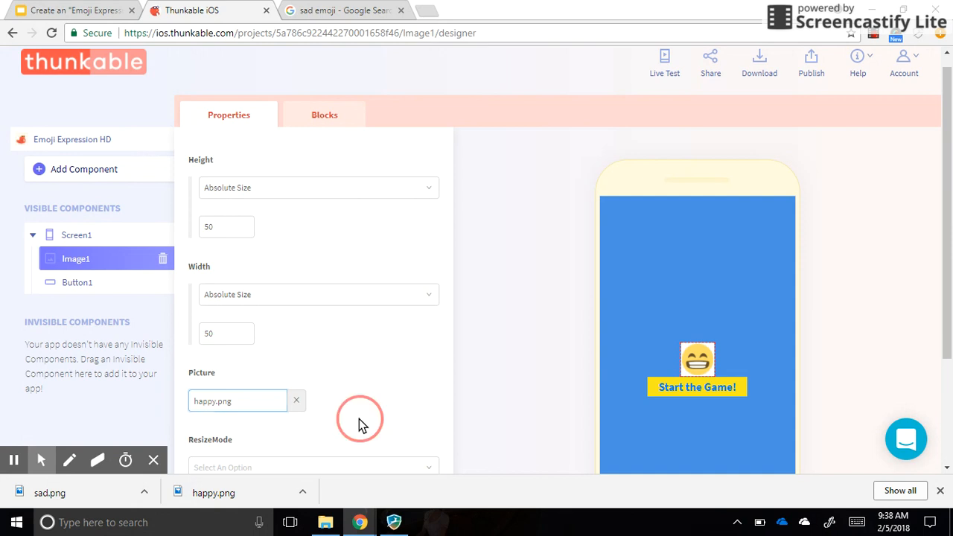
click(701, 355)
scroll(345, 322, down, 1)
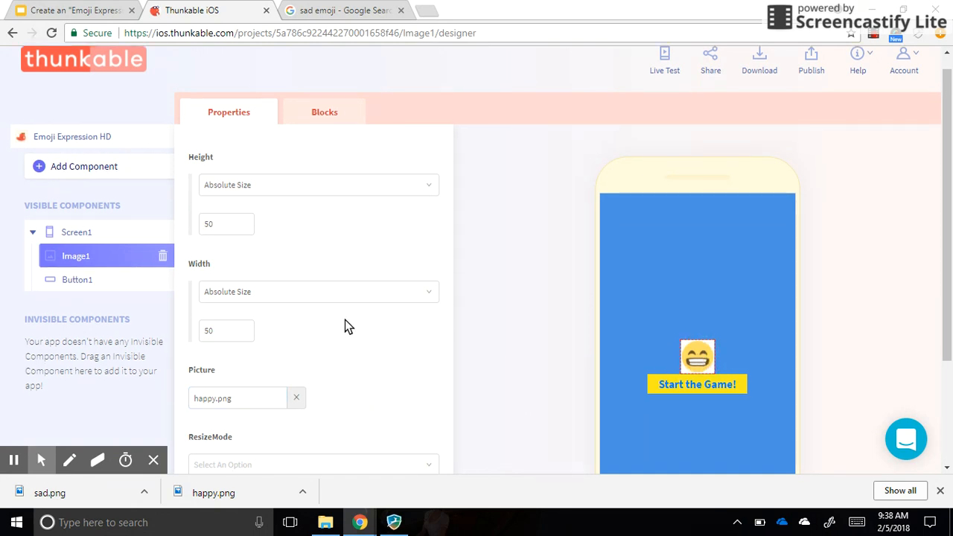
click(360, 401)
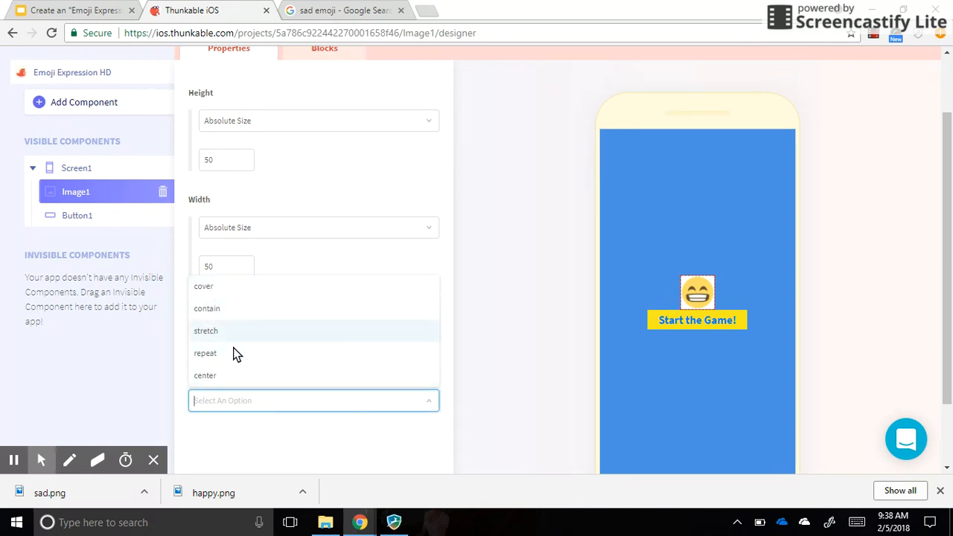
click(259, 429)
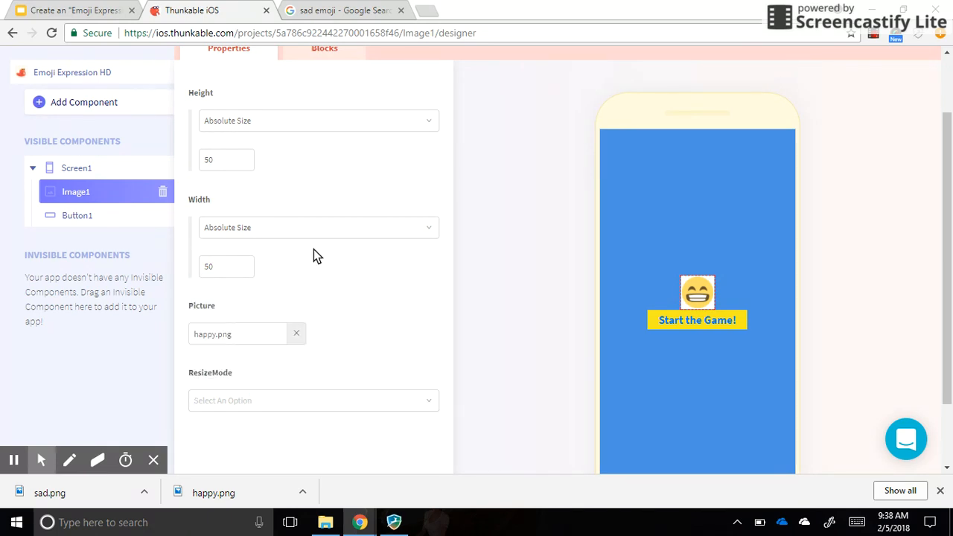
Keep Image1's height as an absolute size and set it to 100.
scroll(313, 250, up, 1)
click(289, 183)
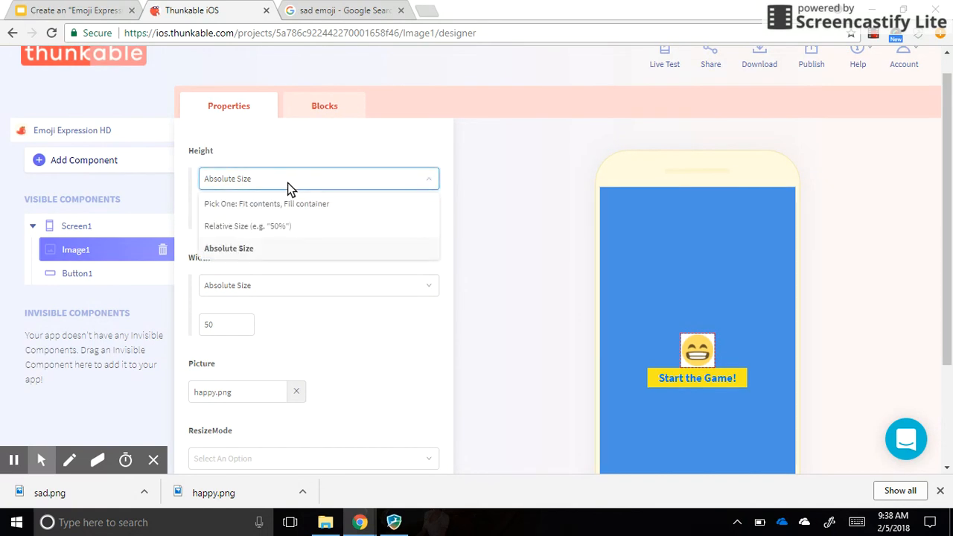
click(289, 321)
click(226, 214)
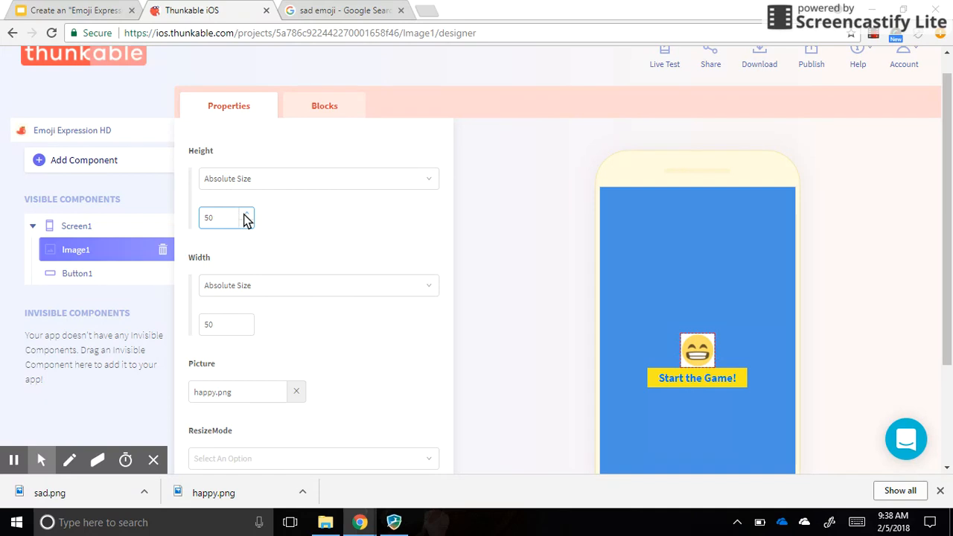
click(248, 214)
click(248, 213)
drag(223, 217, 195, 224)
text(100)
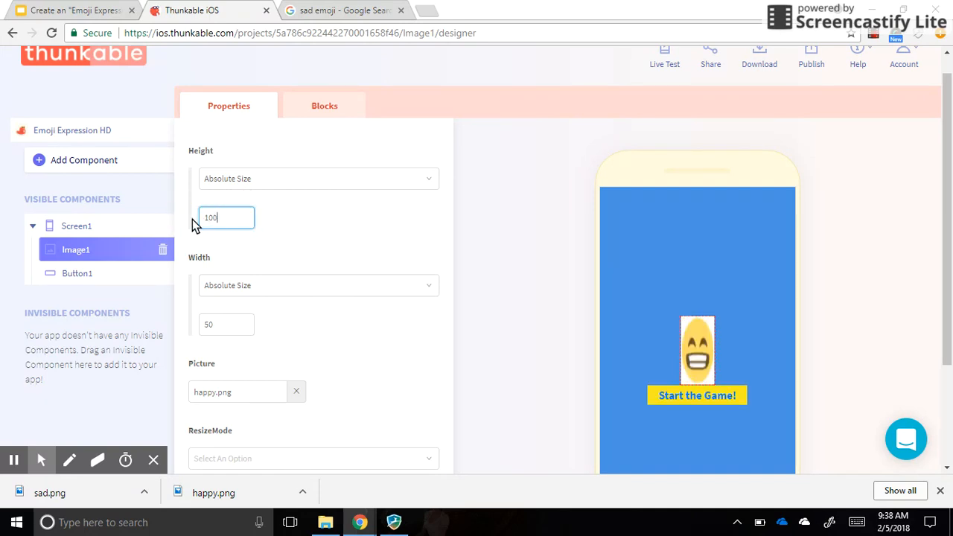
Set Image1's absolute width to 100 to match its height.
click(213, 321)
double_click(213, 322)
text(100)
click(353, 323)
scroll(352, 322, down, 3)
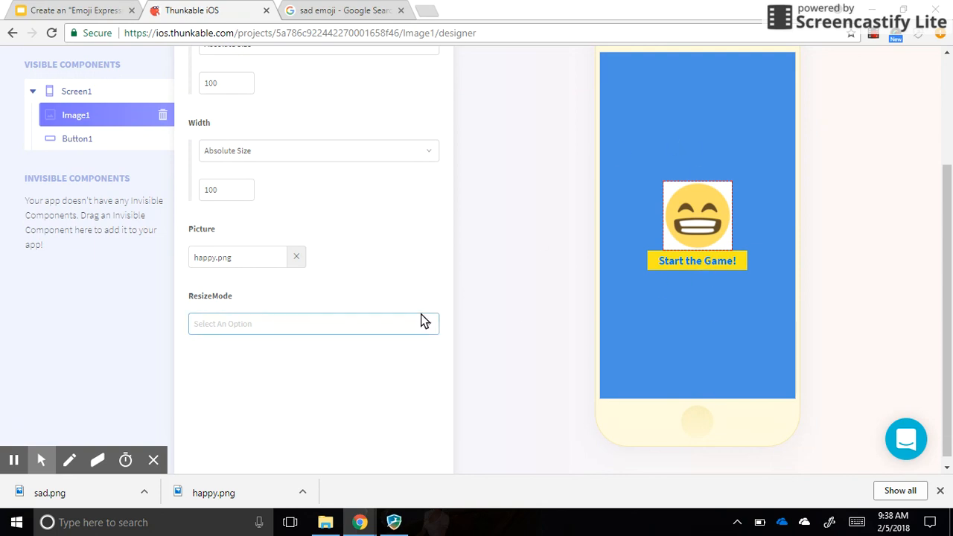
Check the screen flow on the App Planning Worksheet slide and return to the Thunkable project.
click(714, 270)
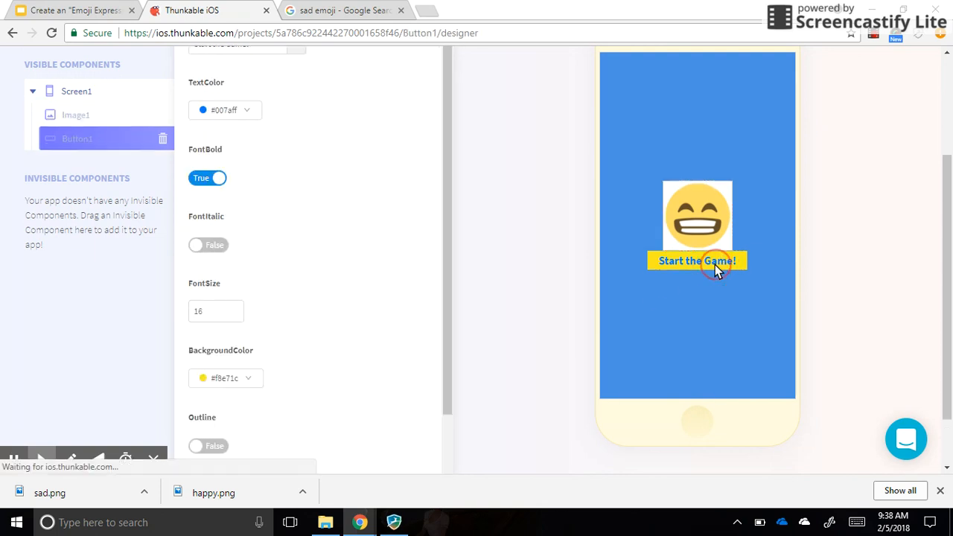
click(89, 10)
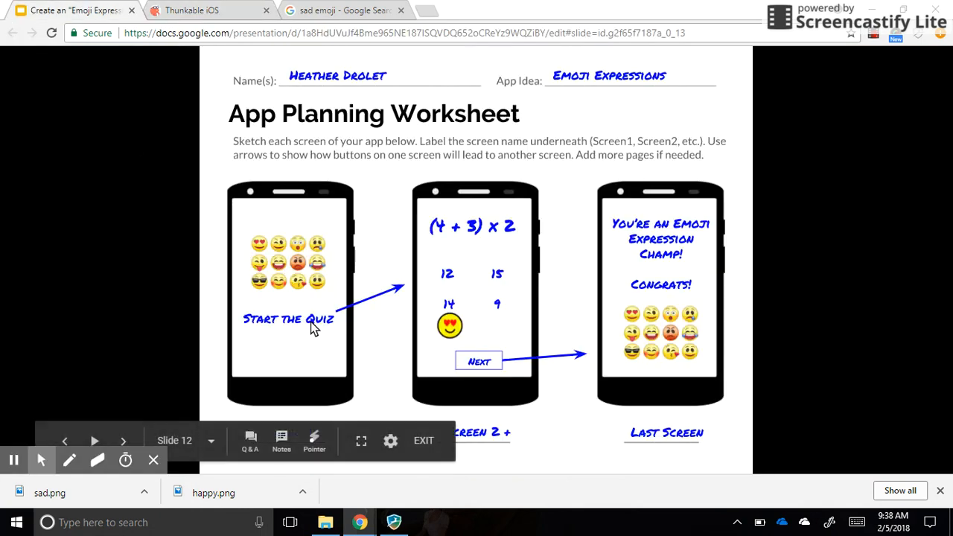
click(192, 10)
scroll(290, 189, up, 2)
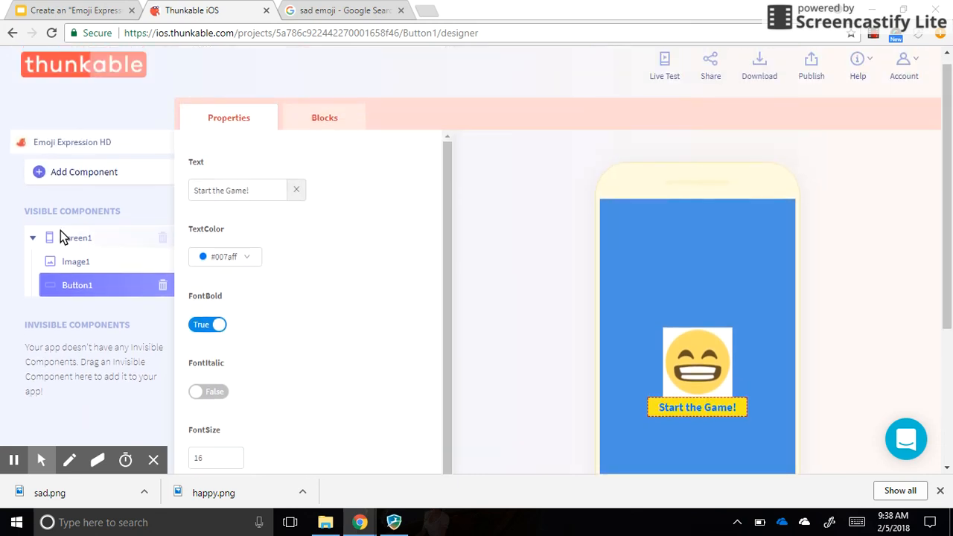
Add a new Screen component at the same level as Screen1 and open it.
click(66, 239)
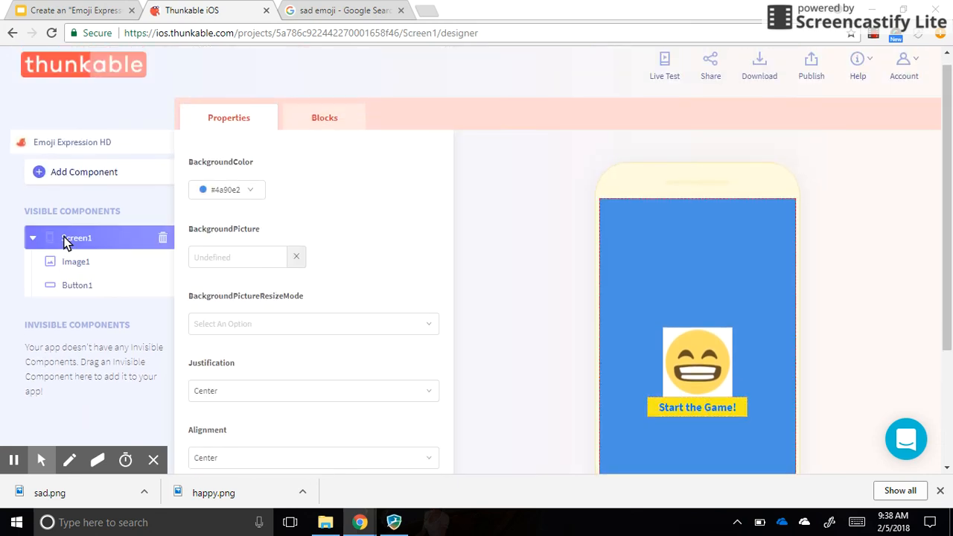
click(89, 172)
click(254, 275)
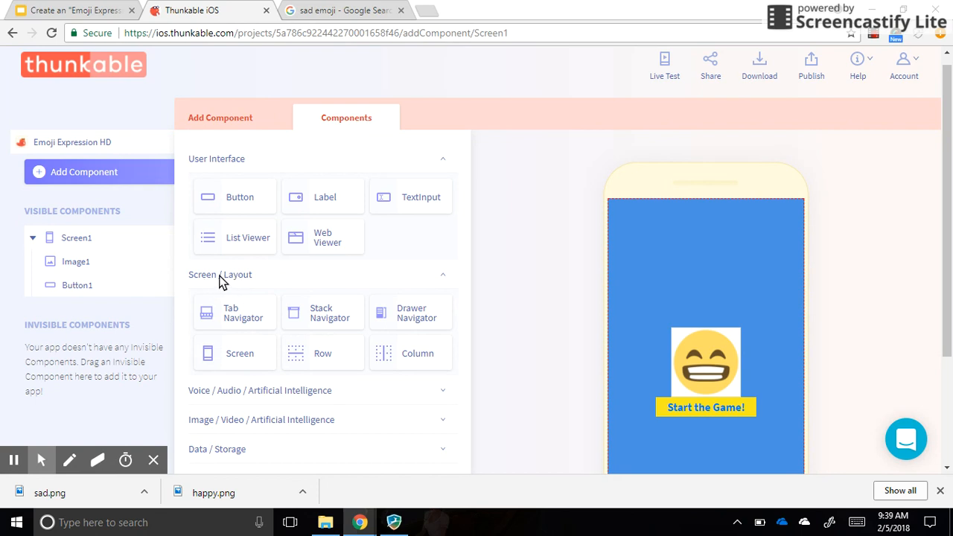
drag(231, 356, 64, 233)
click(34, 261)
drag(77, 263, 71, 225)
click(64, 279)
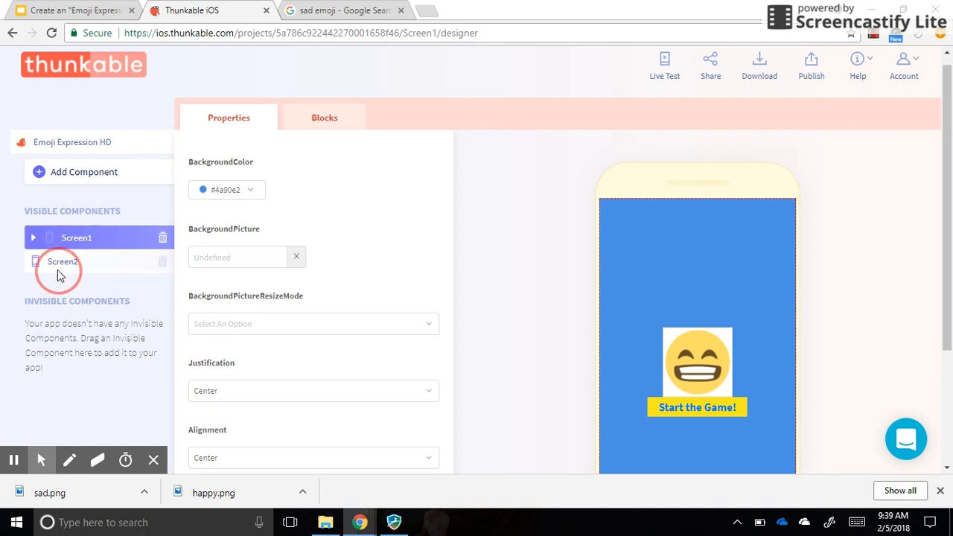
click(60, 263)
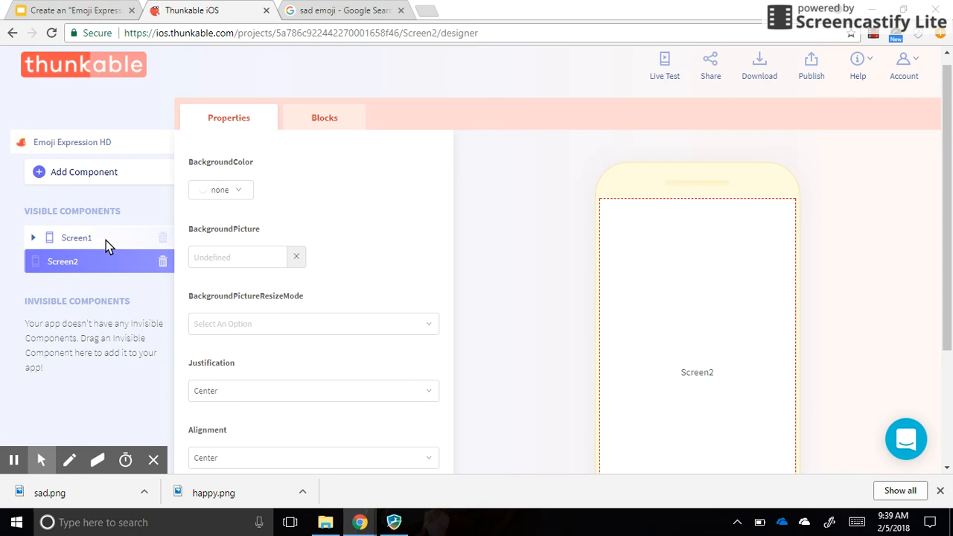
Open the blocks of Screen1 and place a Button1 Click event block in the workspace.
click(62, 241)
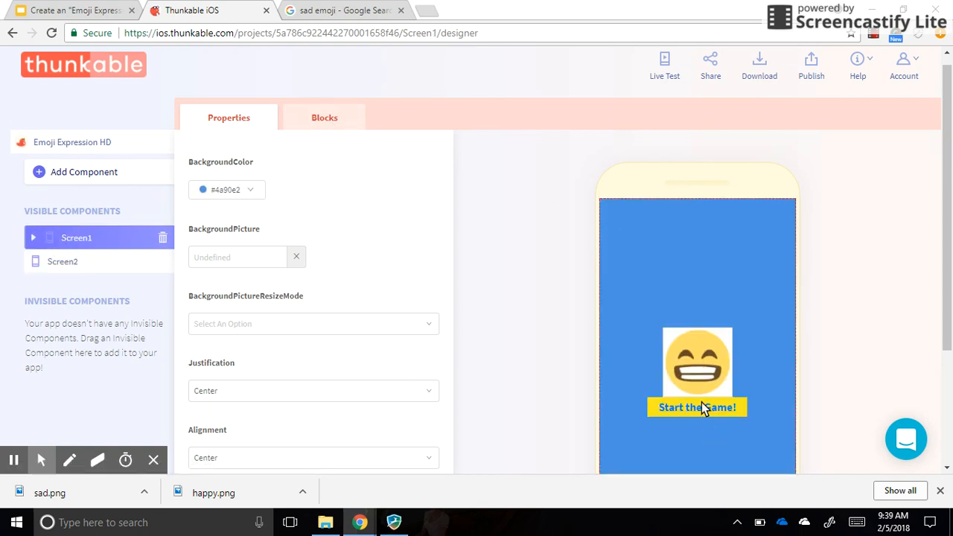
click(326, 118)
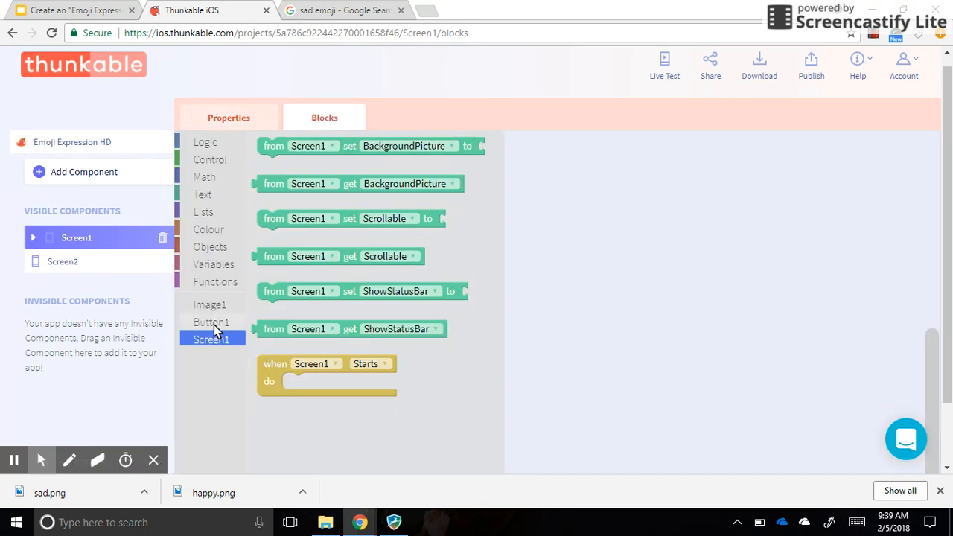
click(214, 325)
scroll(282, 373, down, 3)
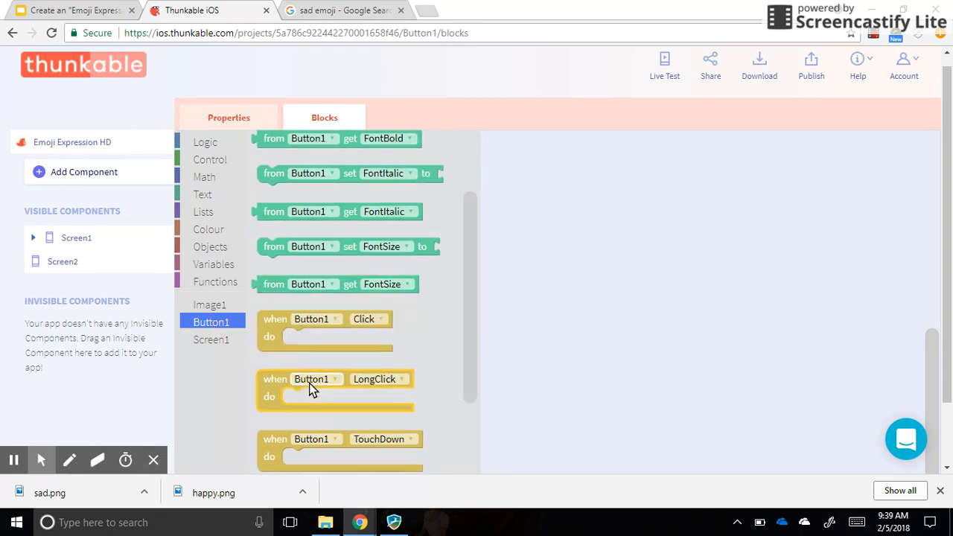
click(267, 322)
drag(267, 320, 346, 194)
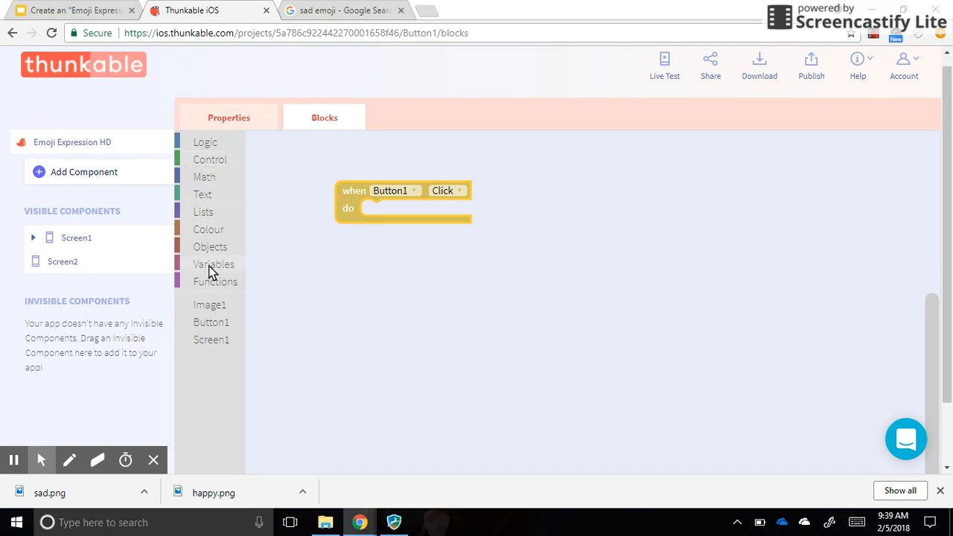
Put a navigate block from the Control category inside Button1's Click event and set its destination to Screen2.
click(211, 161)
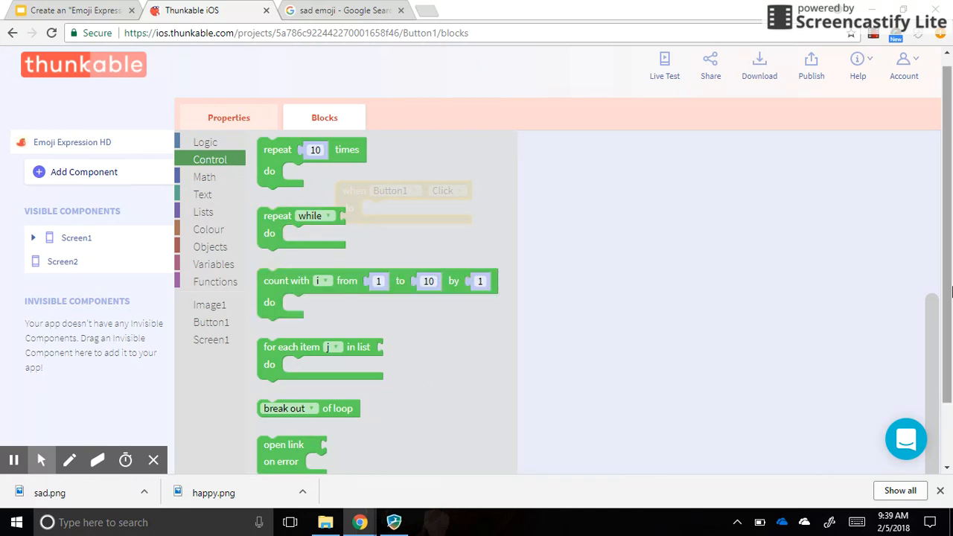
scroll(950, 292, down, 1)
click(277, 437)
drag(276, 434, 383, 146)
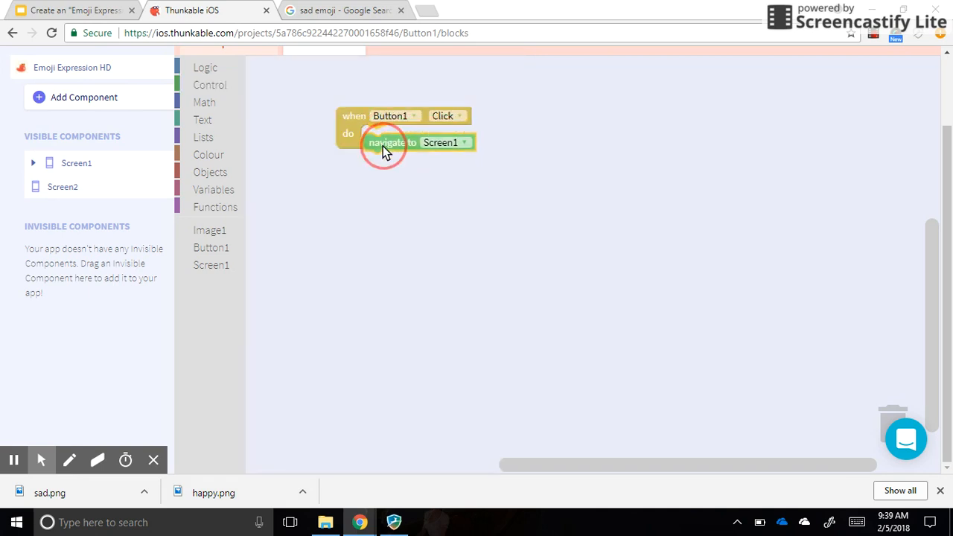
click(447, 135)
click(447, 162)
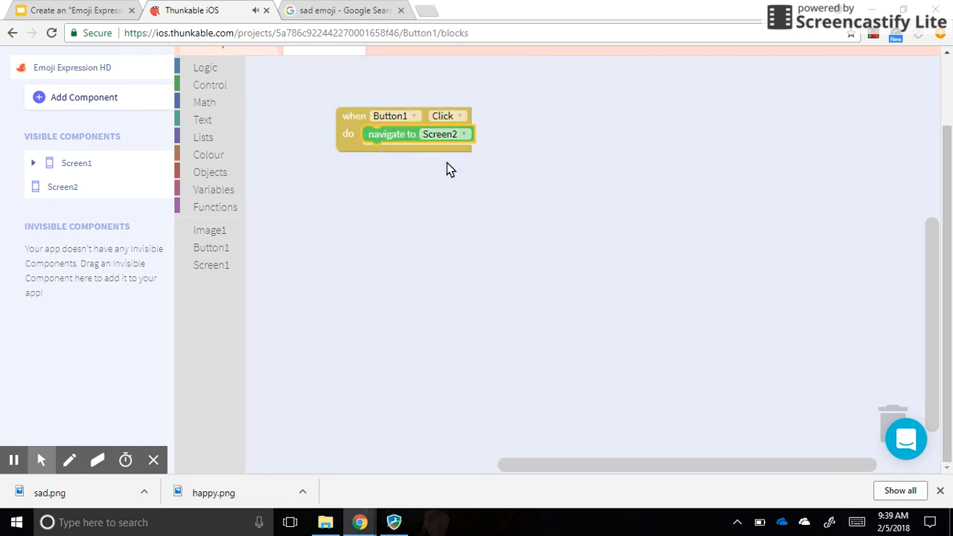
Return to Button1's properties and look over the start screen design.
drag(946, 192, 944, 121)
click(215, 126)
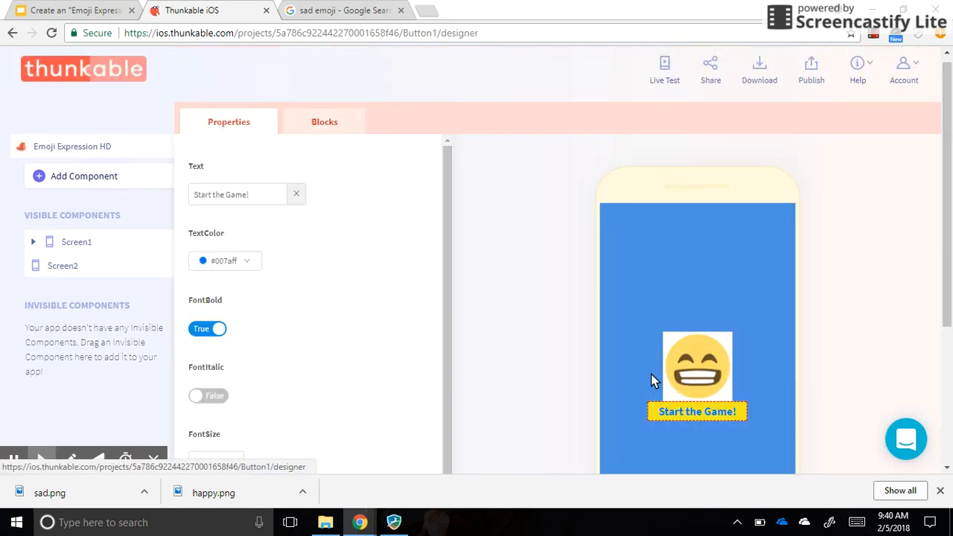
scroll(813, 347, down, 2)
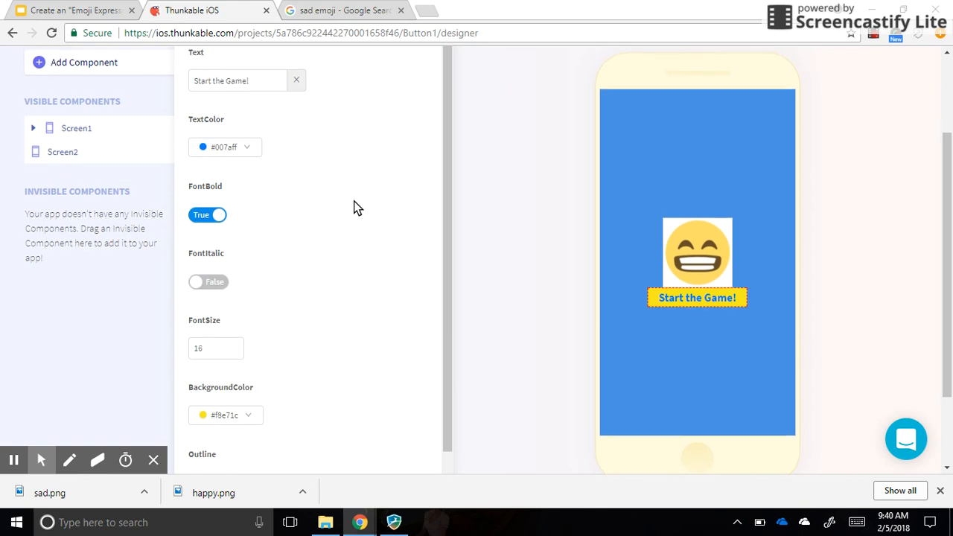
scroll(353, 201, up, 1)
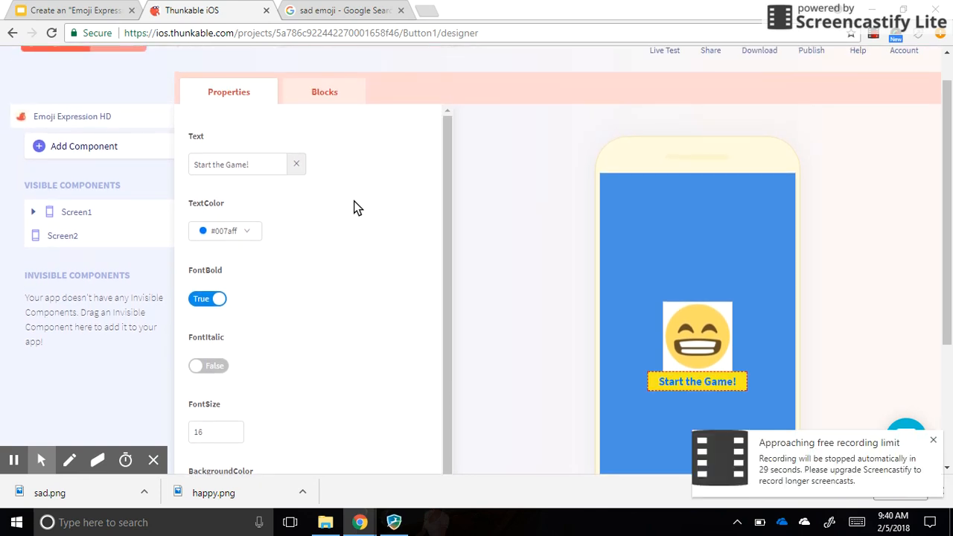
click(934, 442)
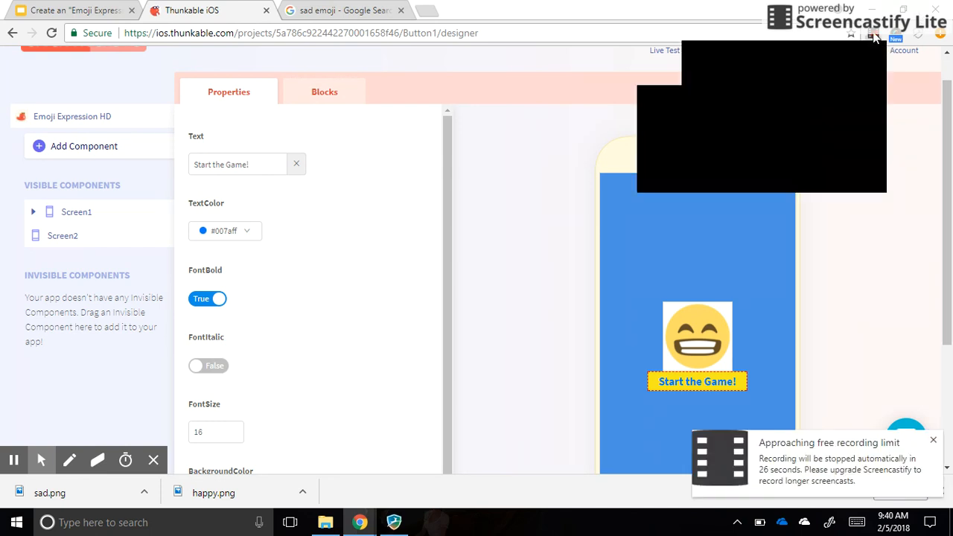